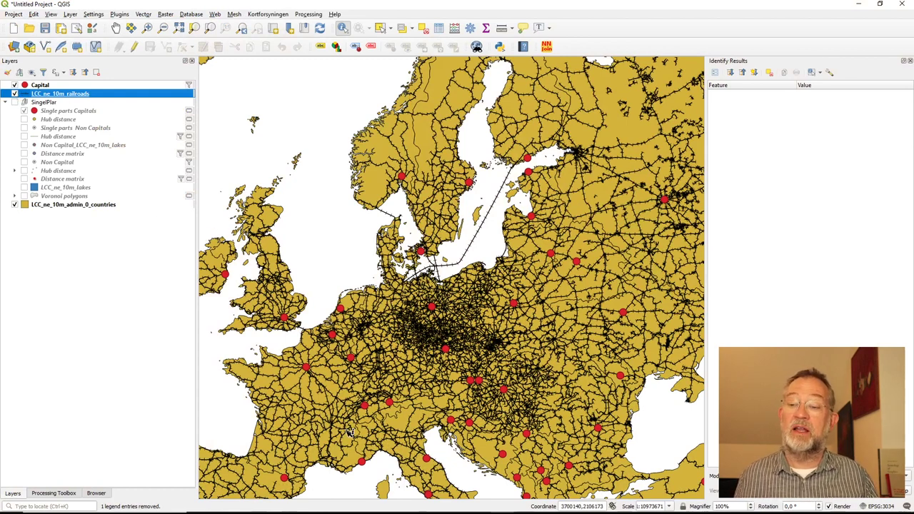
- Zoom out to all of Europe and drag Single parts Capitals above the other layers
scroll(385, 369, down, 1)
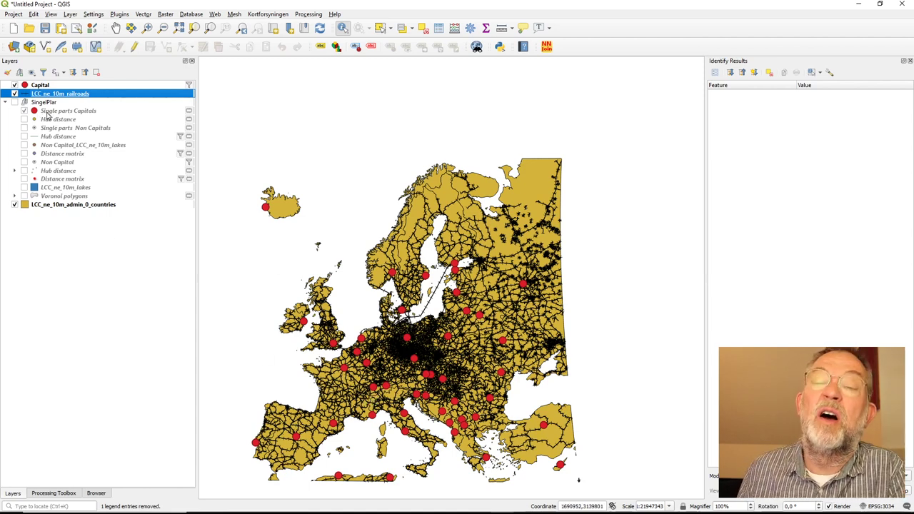
drag(66, 112, 63, 91)
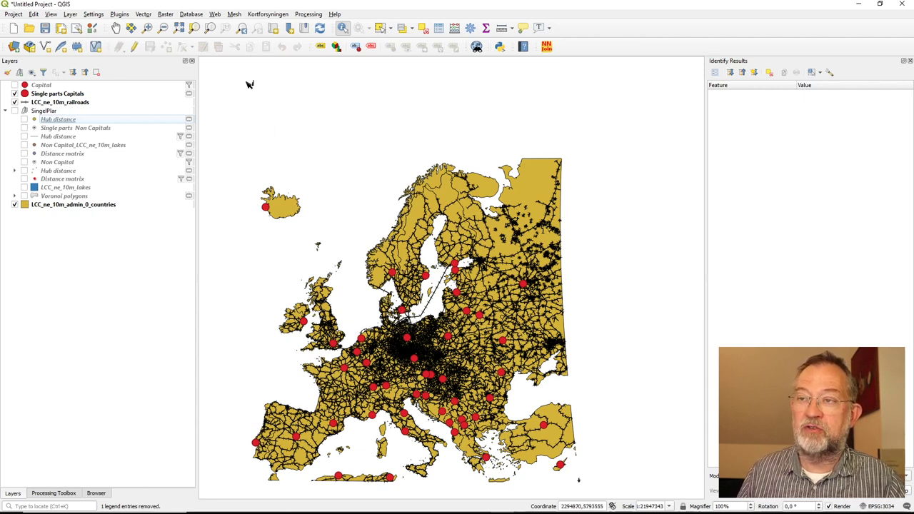
- Zoom into the Øresund strait near Denmark with a Zoom In rectangle
click(147, 28)
drag(389, 295, 423, 328)
drag(340, 196, 451, 315)
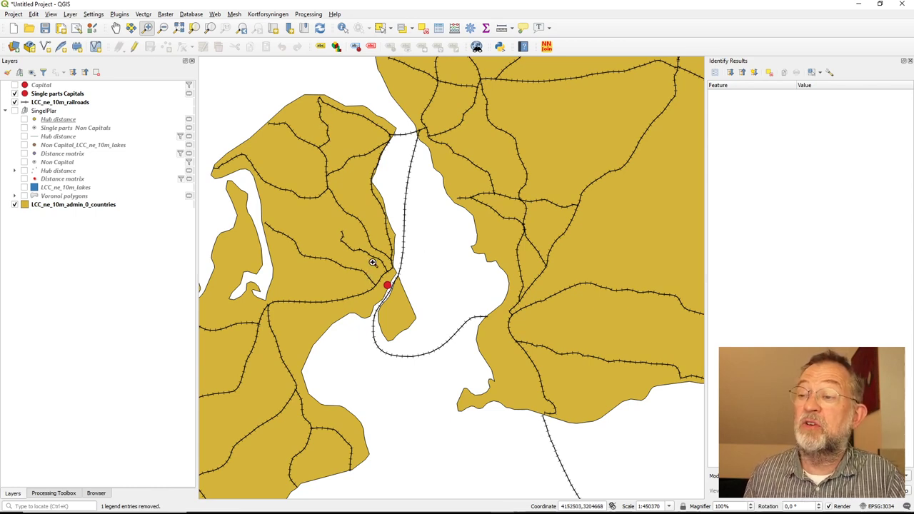
- Zoom in on the railway junction, back out, then close in on the red capital point at 1:71340
drag(375, 256, 397, 280)
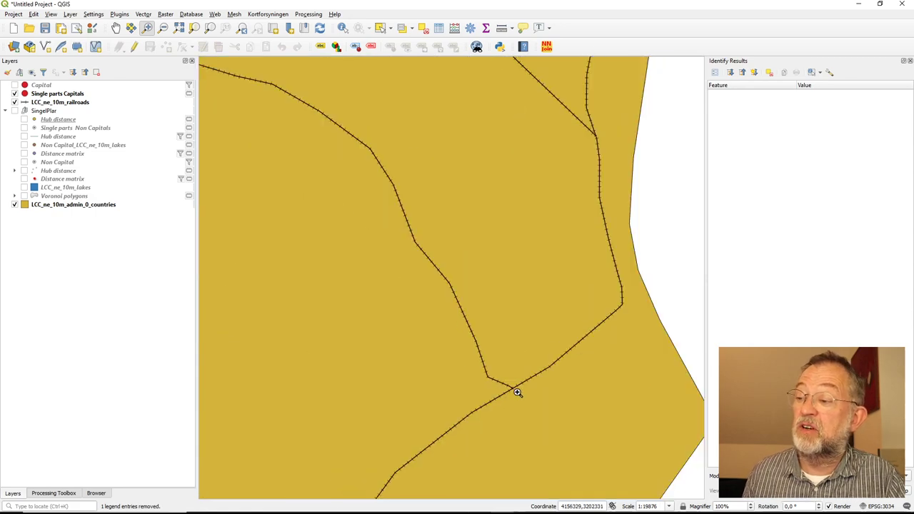
drag(504, 377, 525, 403)
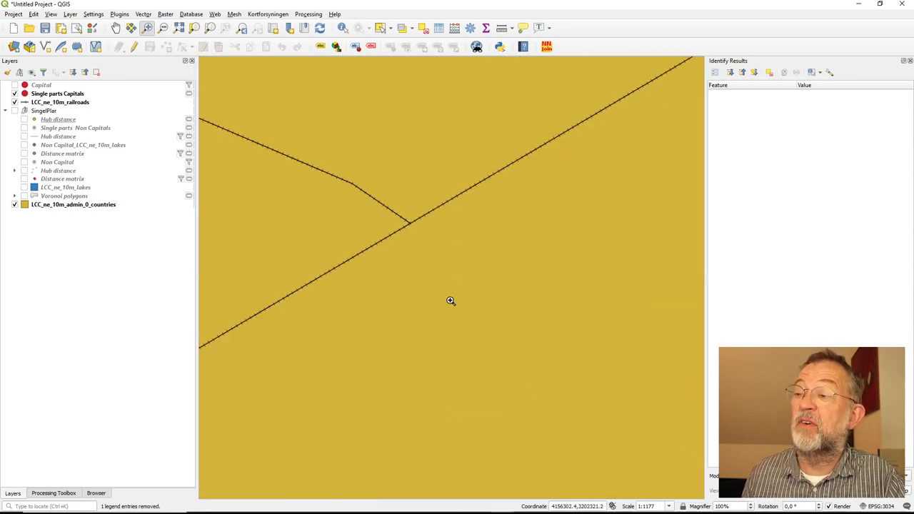
drag(411, 230, 398, 222)
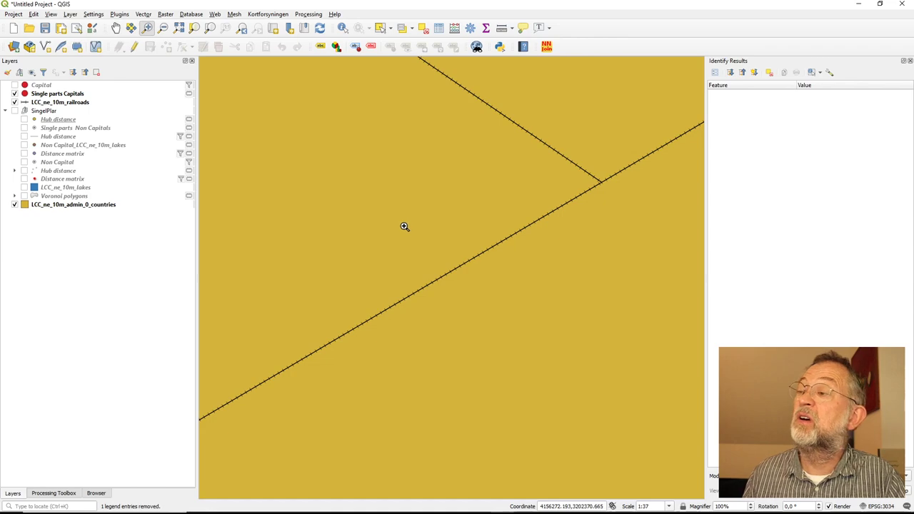
scroll(404, 227, down, 14)
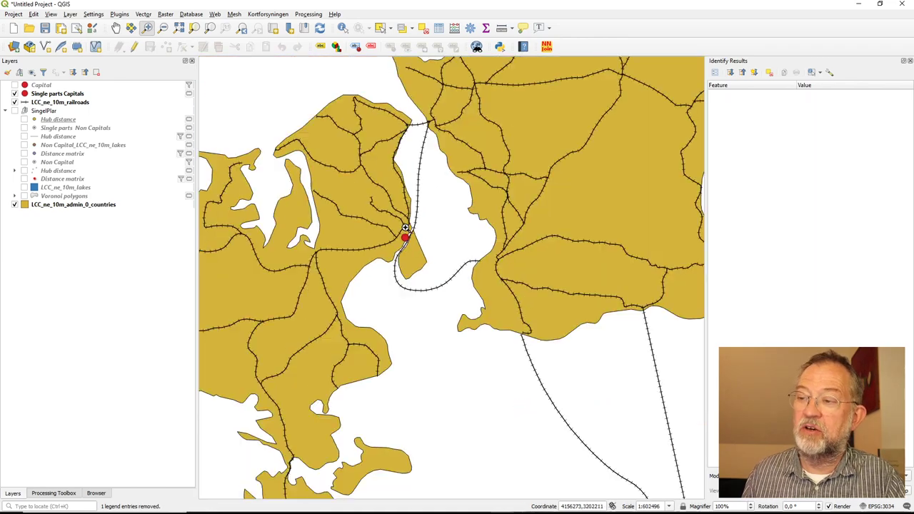
scroll(404, 226, down, 1)
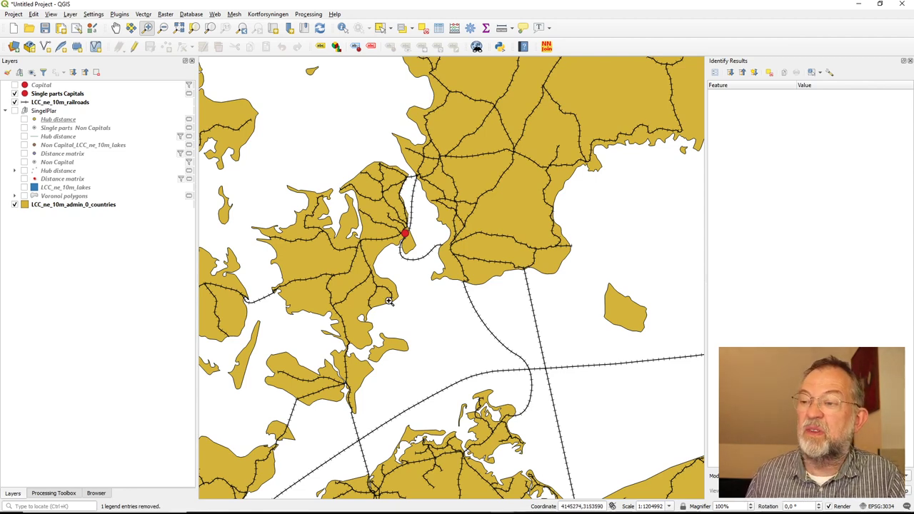
drag(397, 220, 417, 245)
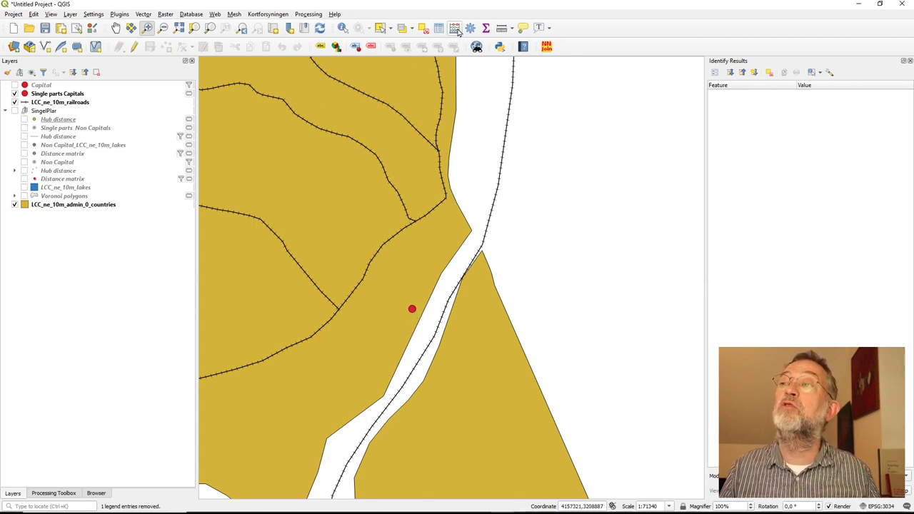
- With Measure Line, measure from the capital point toward the railway
click(502, 28)
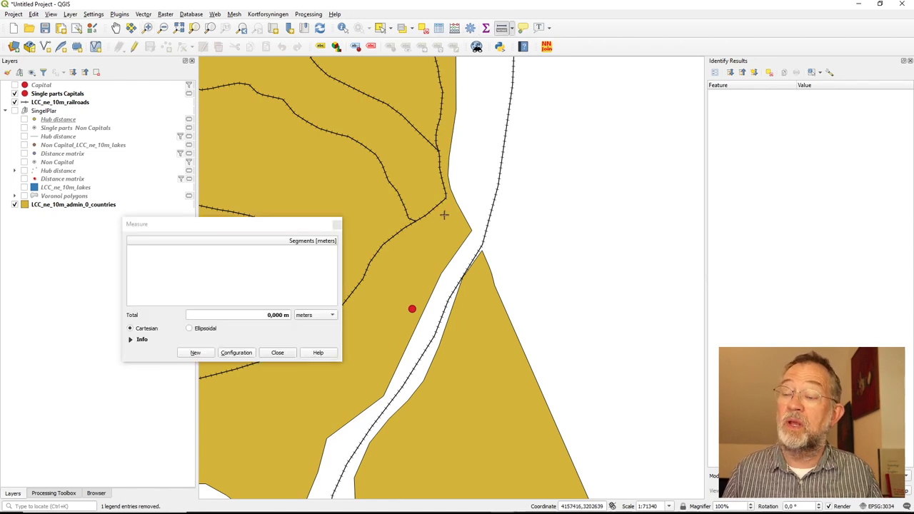
click(412, 309)
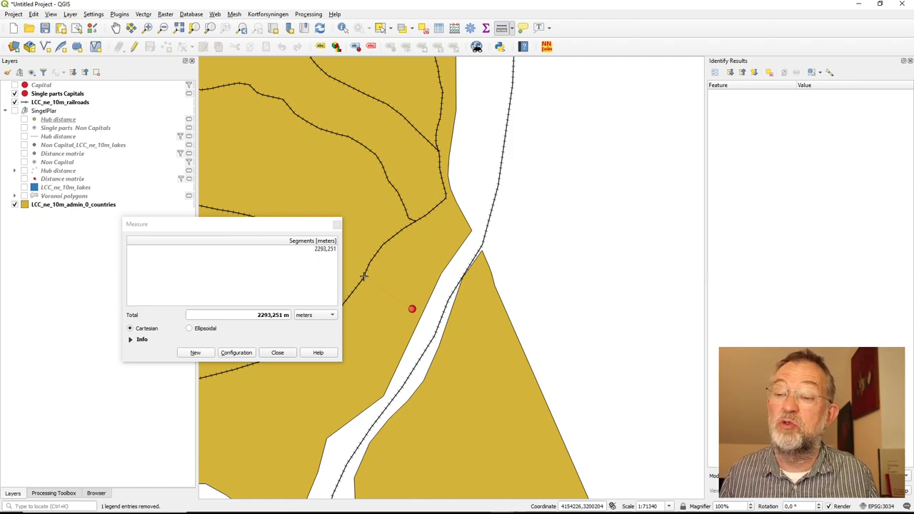
click(289, 353)
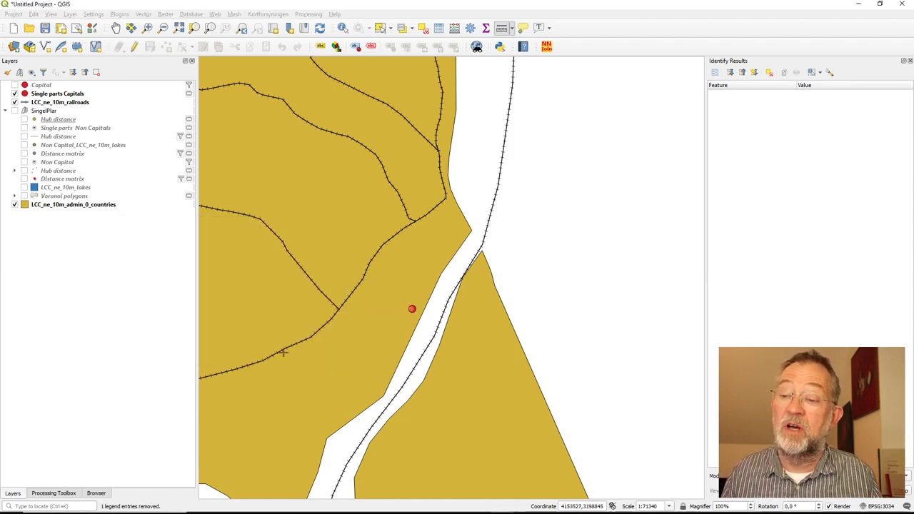
scroll(362, 338, down, 7)
scroll(402, 400, up, 7)
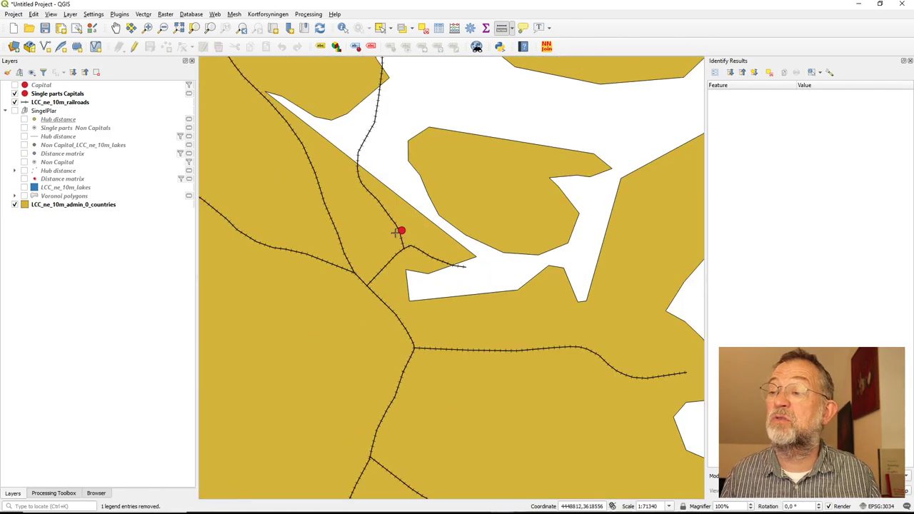
scroll(396, 233, up, 2)
- Measure further distances from the capital to nearby railway lines, then reset with New
click(411, 227)
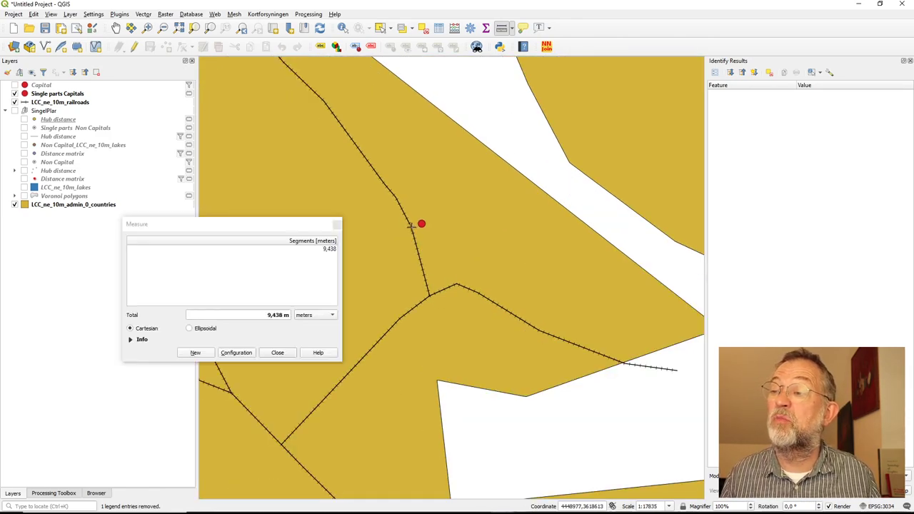
click(422, 224)
scroll(421, 223, down, 11)
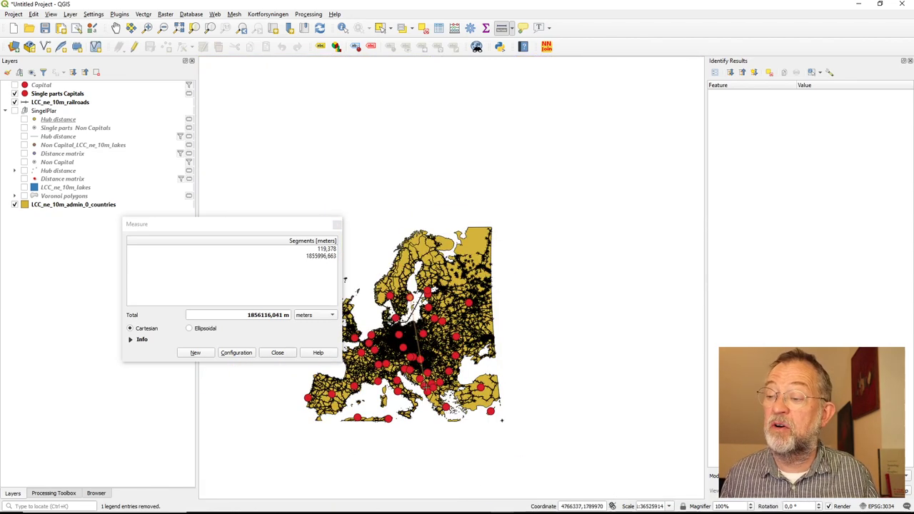
scroll(422, 354, up, 4)
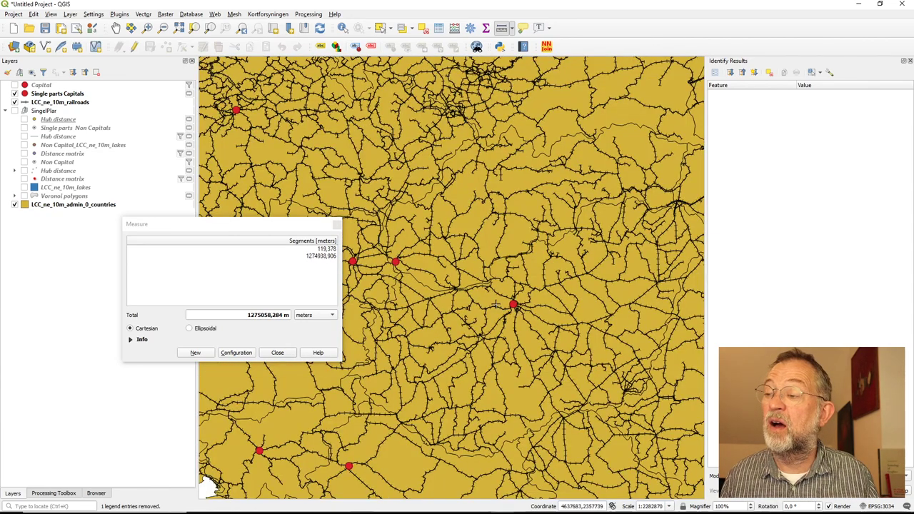
scroll(503, 307, up, 4)
scroll(565, 311, up, 3)
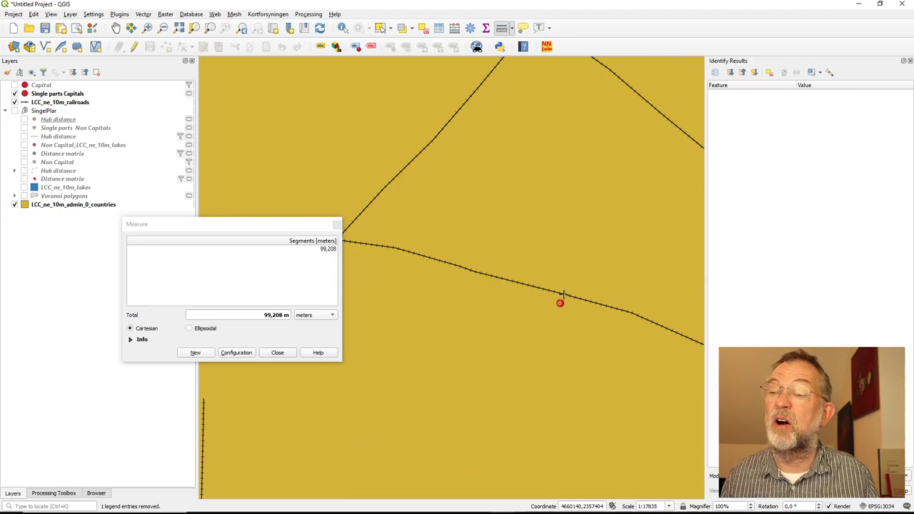
scroll(563, 294, down, 8)
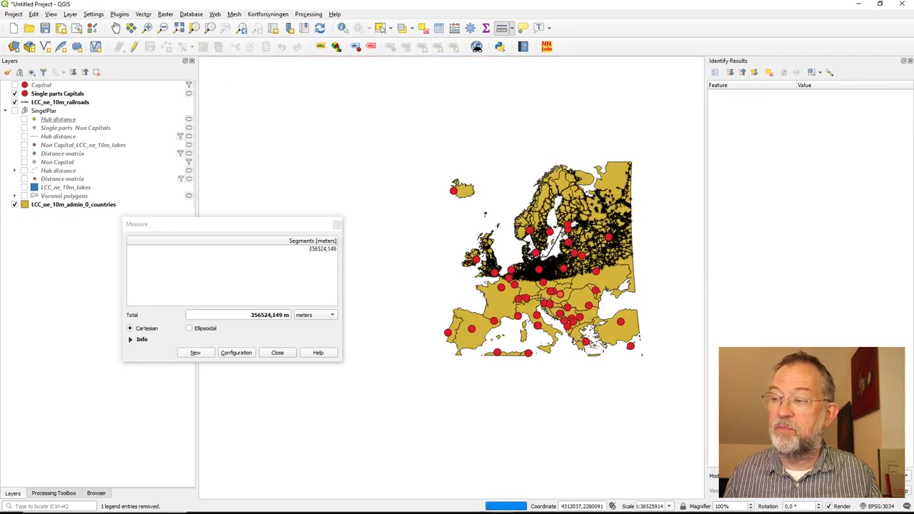
scroll(482, 285, up, 2)
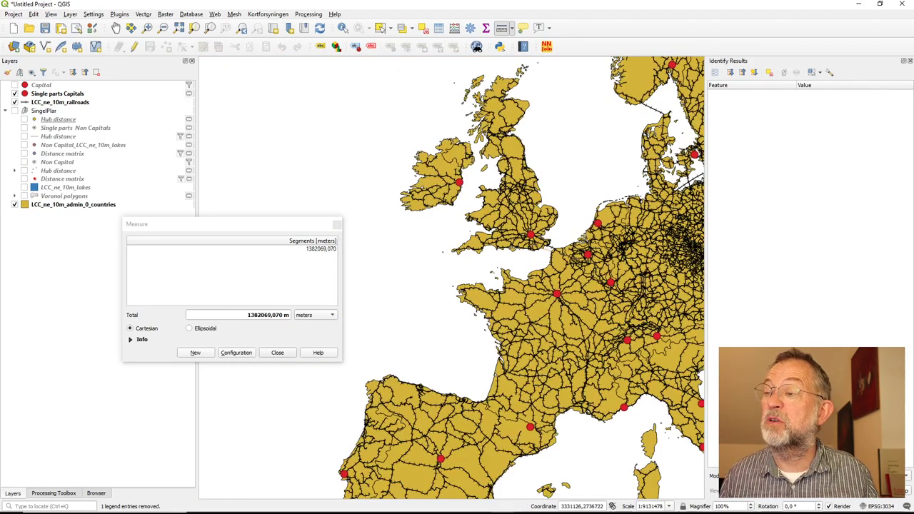
scroll(528, 232, up, 4)
scroll(550, 175, up, 2)
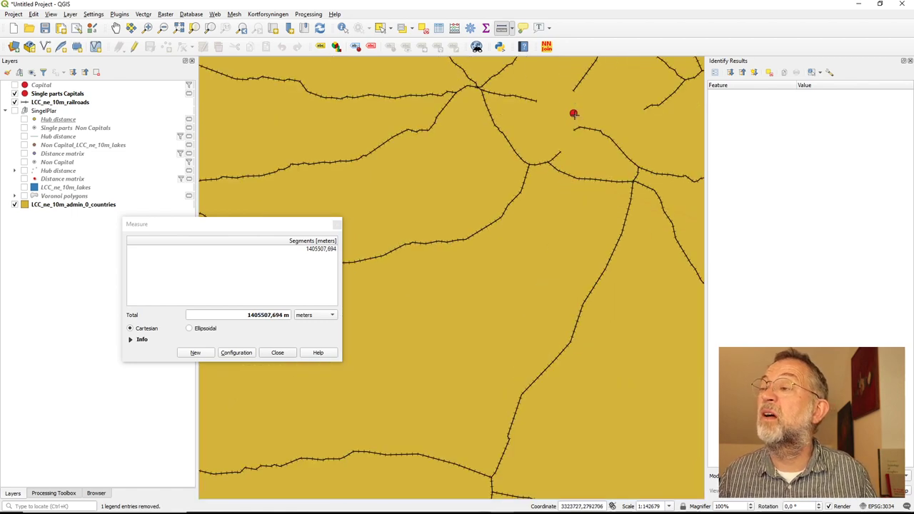
click(573, 115)
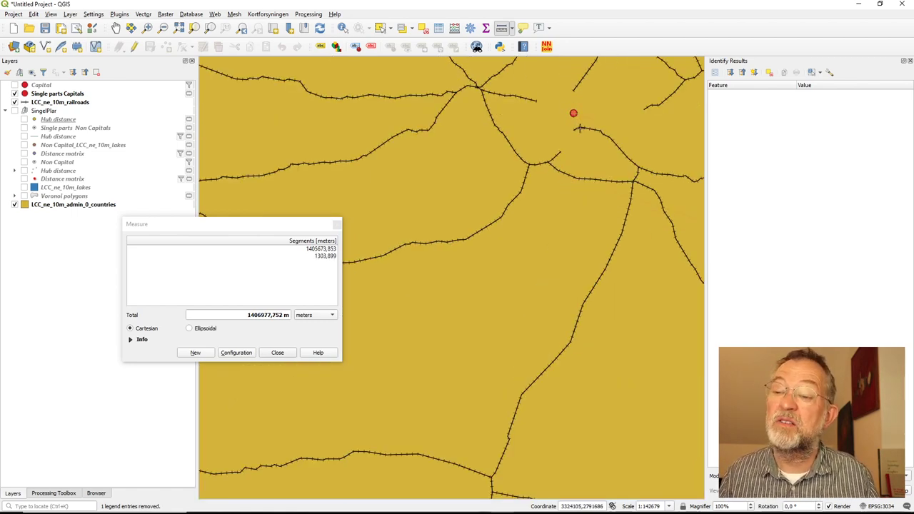
right_click(500, 248)
click(194, 352)
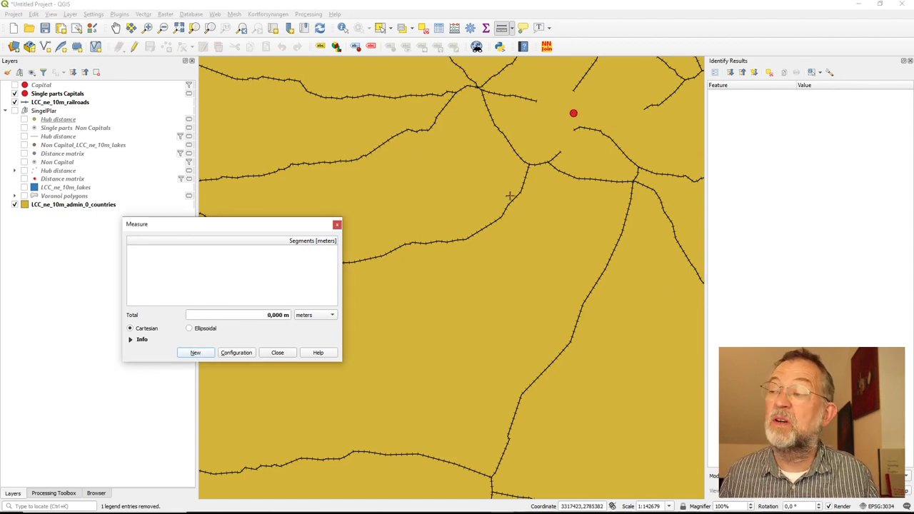
- Take one more measurement from the capital point and close the Measure window
click(575, 115)
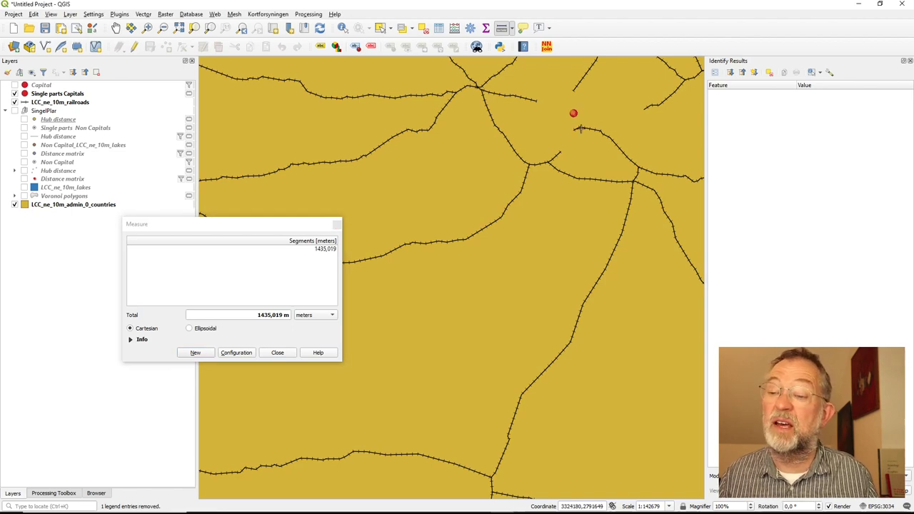
scroll(581, 129, down, 2)
scroll(579, 129, up, 2)
scroll(579, 129, down, 5)
scroll(579, 129, down, 4)
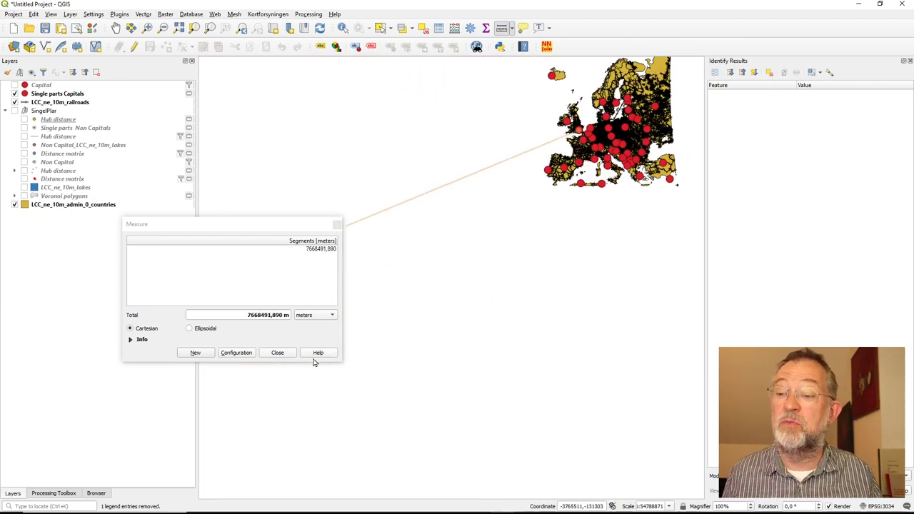
click(278, 353)
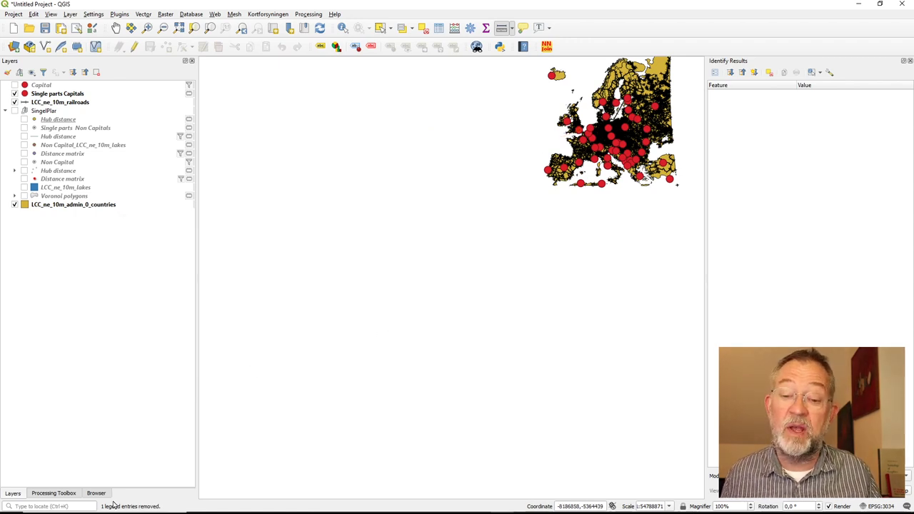
- Show the Processing Toolbox, clear its old search, and pan the map to Scandinavia
click(52, 493)
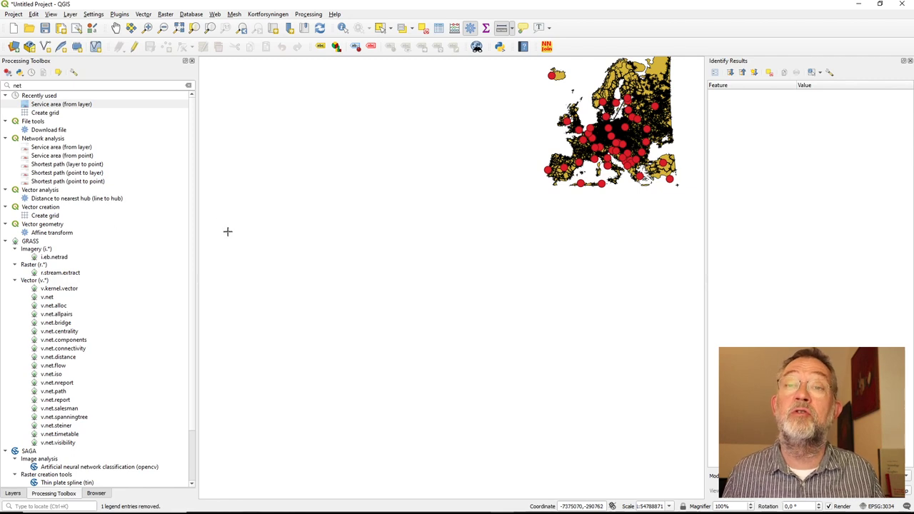
click(68, 87)
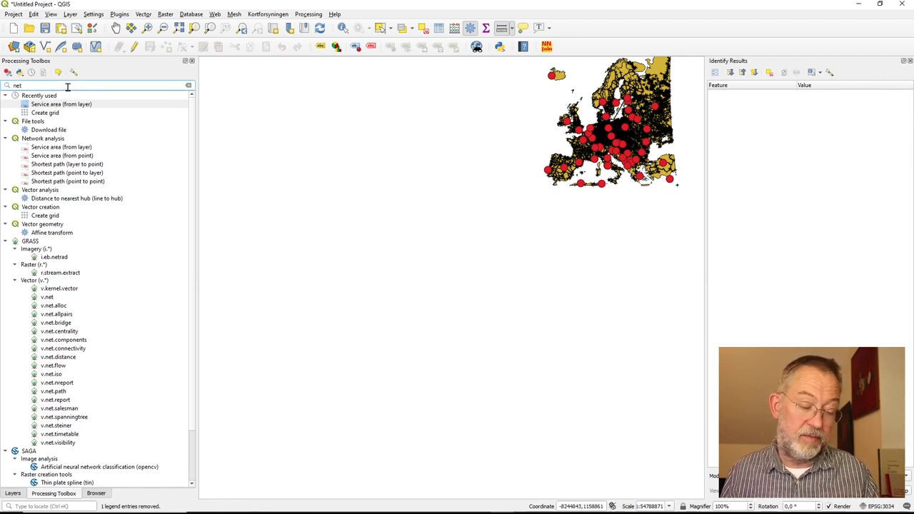
key(BackSpace)
key(BackSpace)
key(BackSpace)
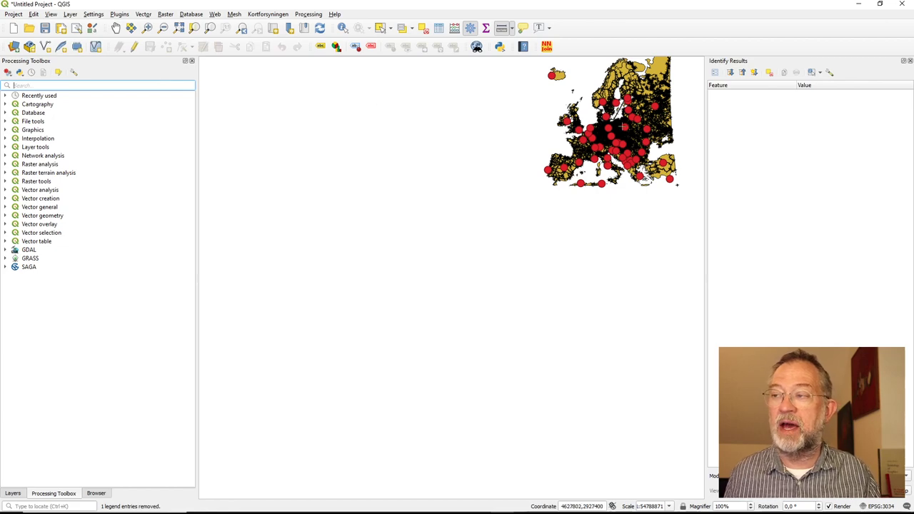
scroll(622, 129, up, 2)
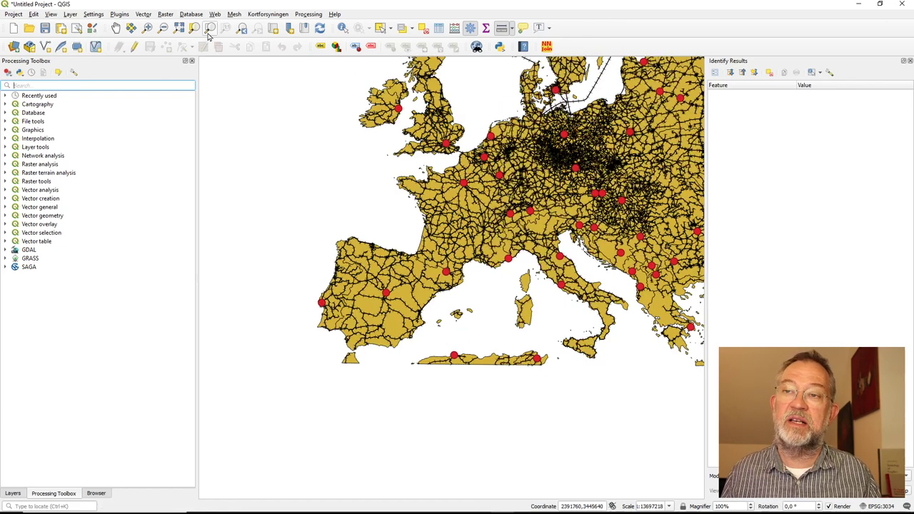
click(116, 27)
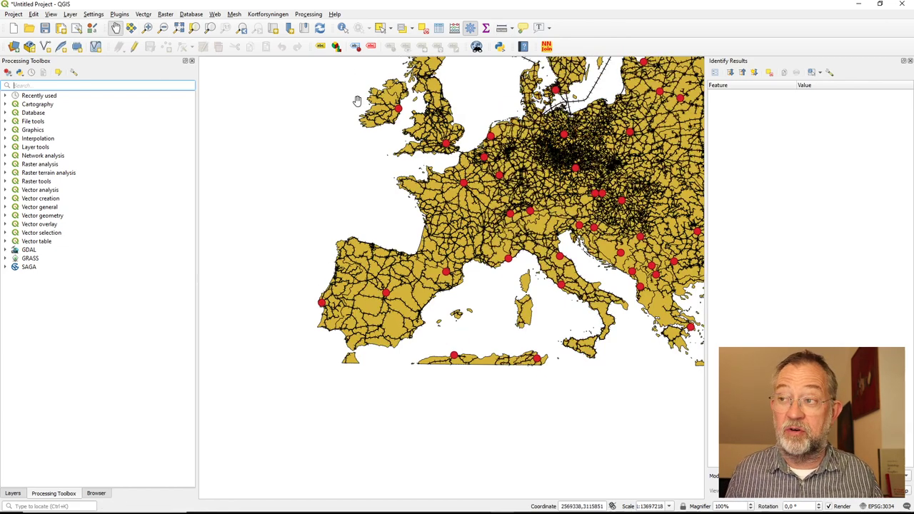
drag(425, 127, 331, 235)
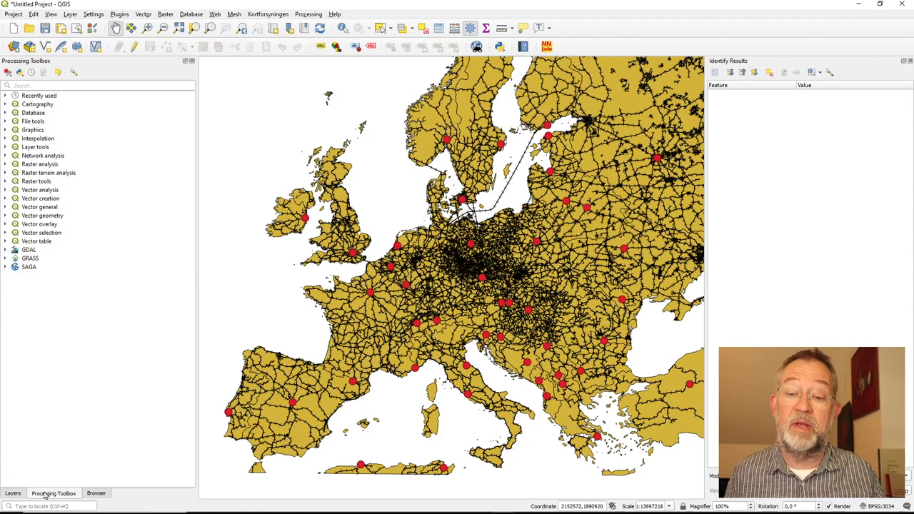
- Search the toolbox for 'snap' and select Snap geometries to layer
click(51, 87)
text(snap)
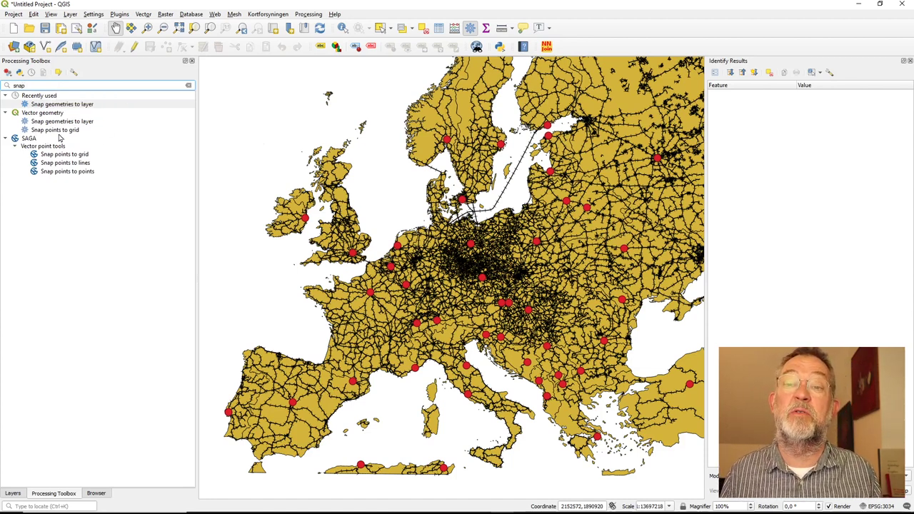
click(59, 123)
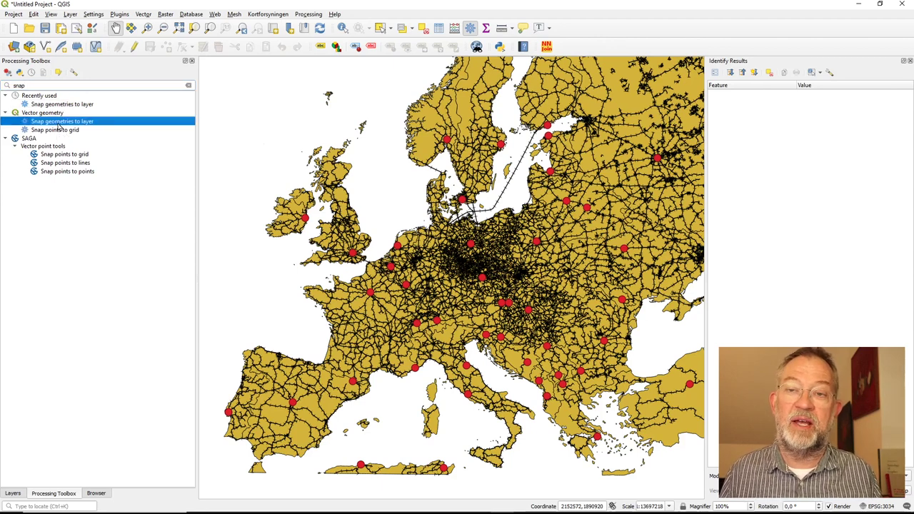
- Snap Single parts Capitals onto LCC_ne_10m_railroads with a 5000 m tolerance and run it
double_click(56, 122)
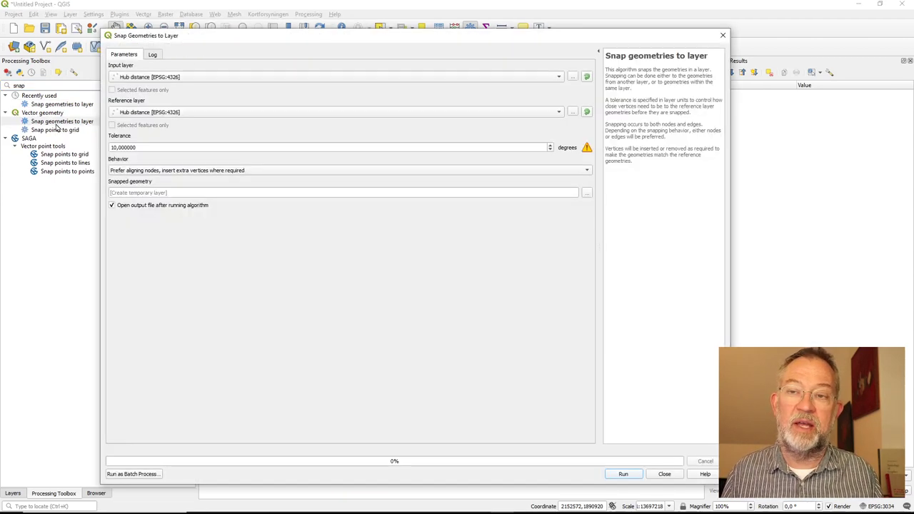
click(145, 77)
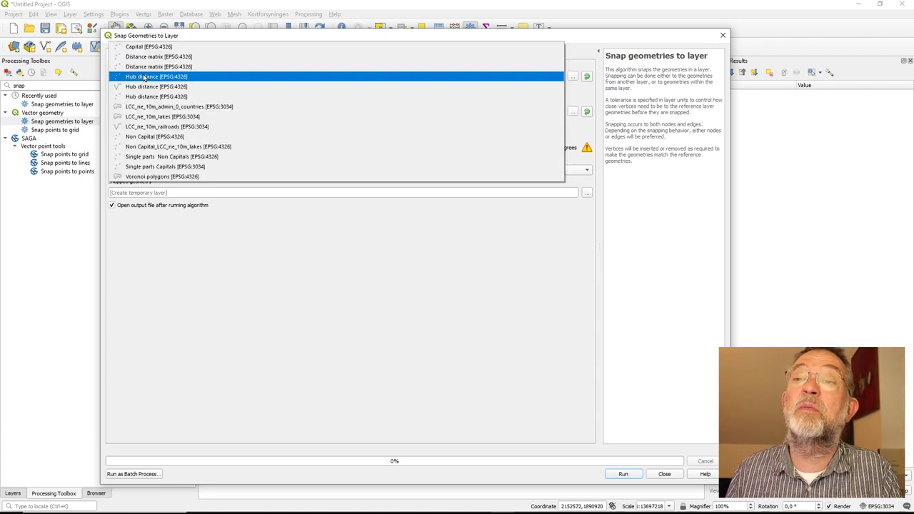
click(187, 170)
click(121, 114)
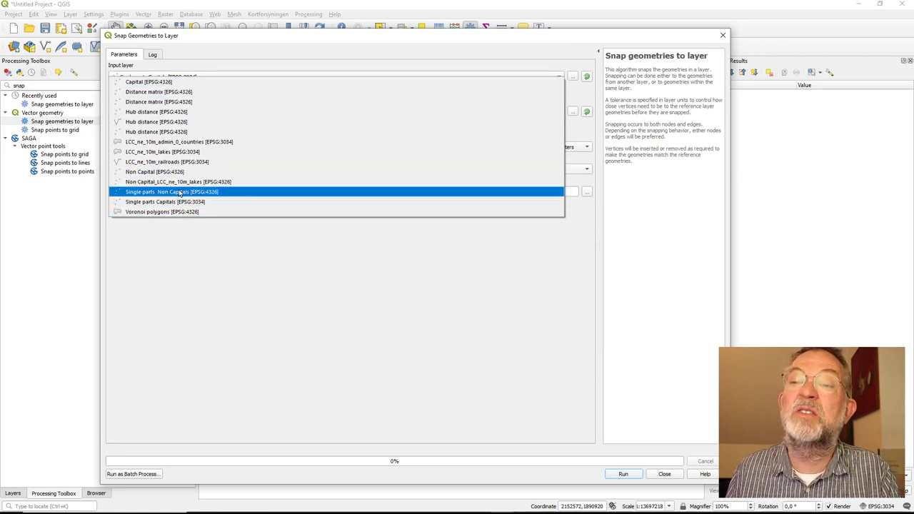
click(163, 165)
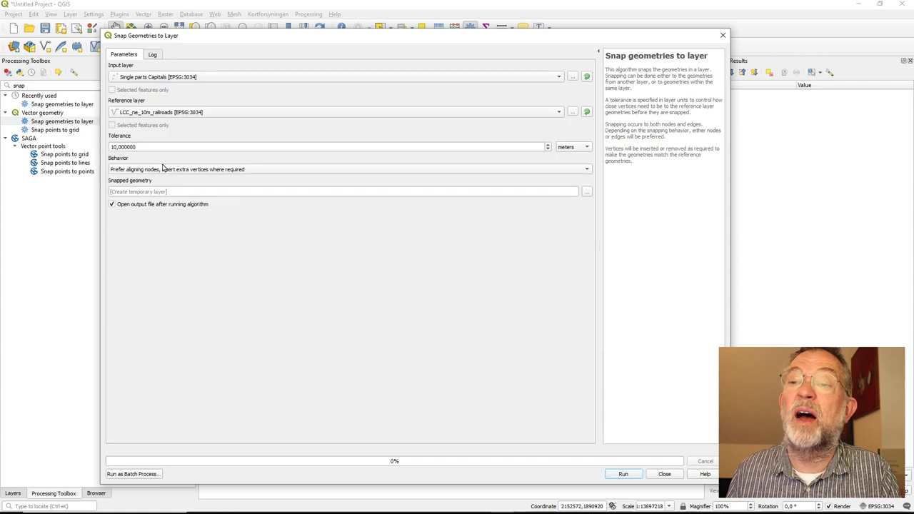
click(154, 146)
drag(154, 147, 104, 147)
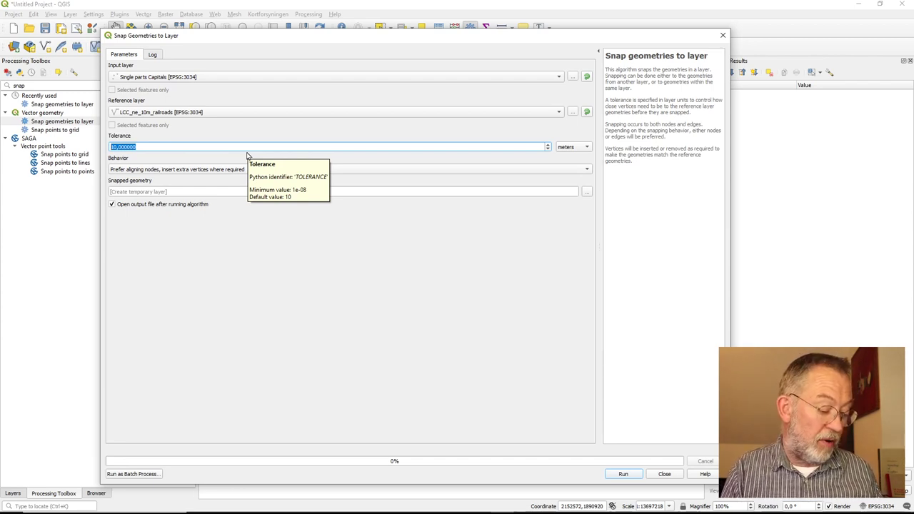
text(5)
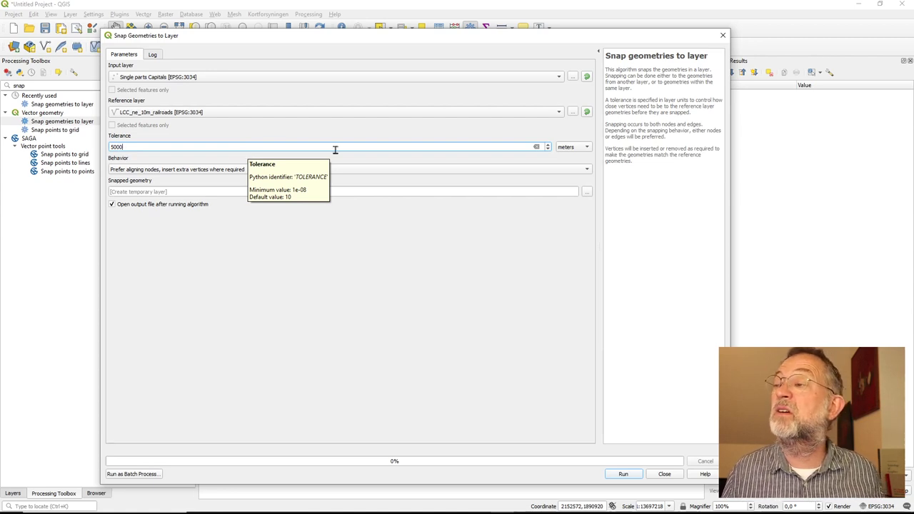
click(366, 284)
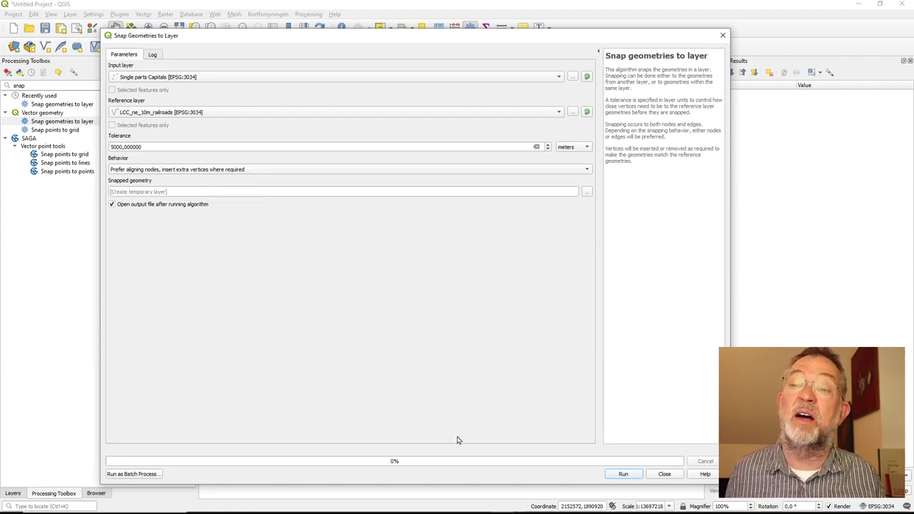
click(624, 475)
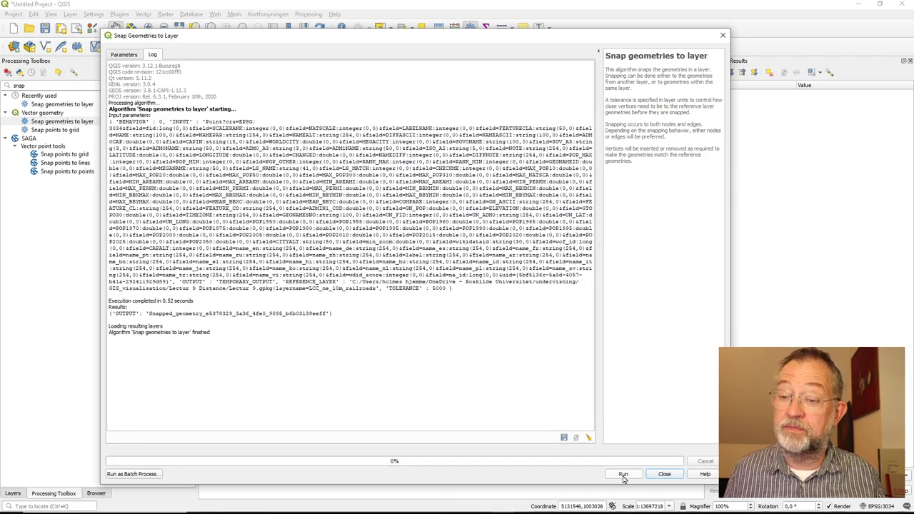
click(664, 474)
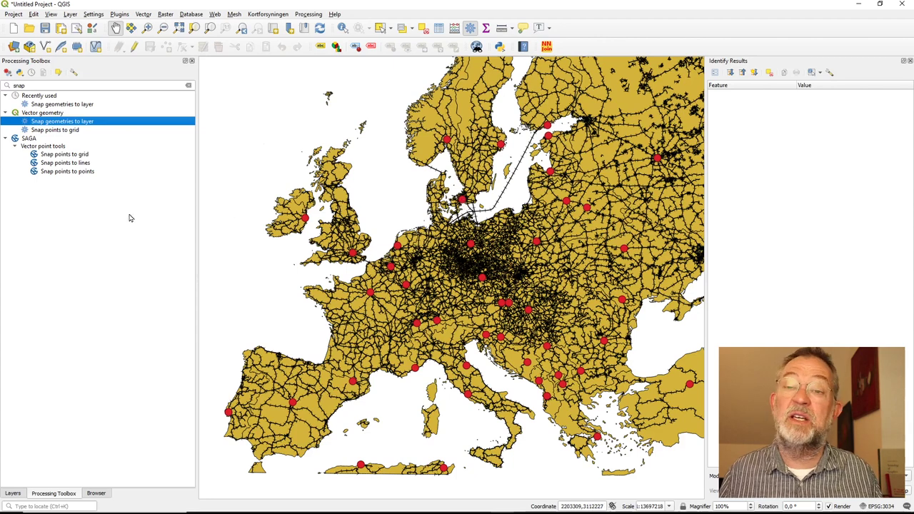
- Move Snapped geometry to the top of the layers and zoom on Copenhagen to verify the snapping
click(13, 494)
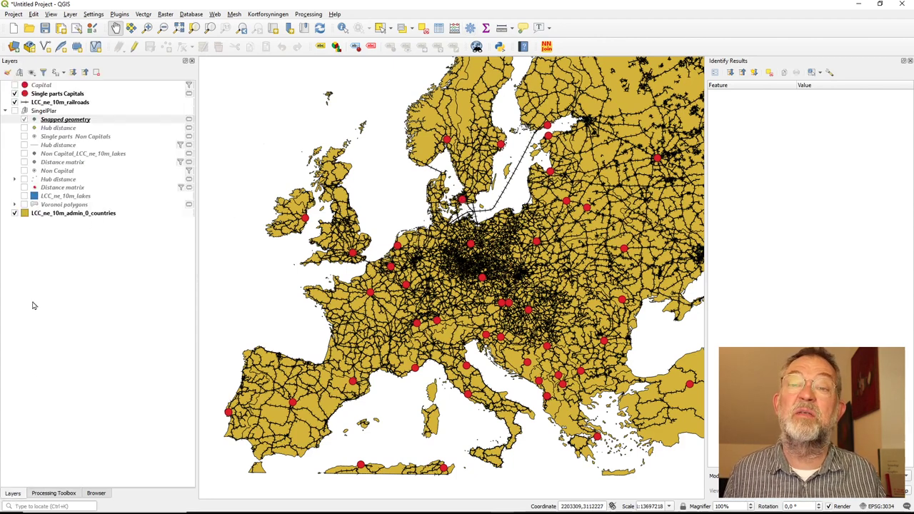
drag(73, 125, 72, 86)
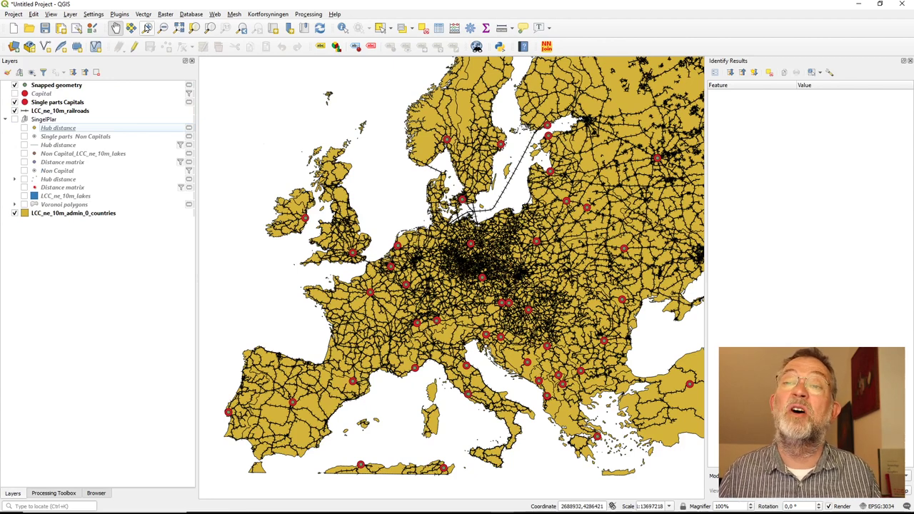
click(147, 27)
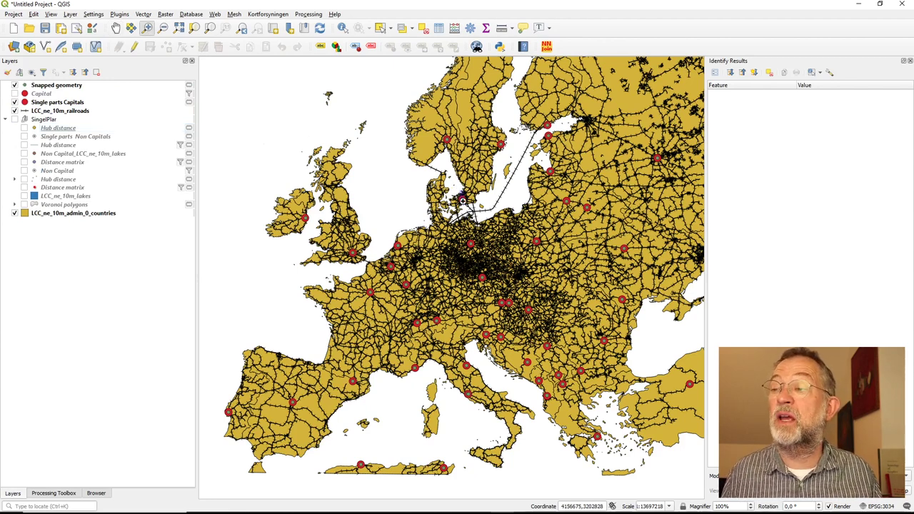
drag(460, 191, 470, 217)
drag(382, 186, 422, 229)
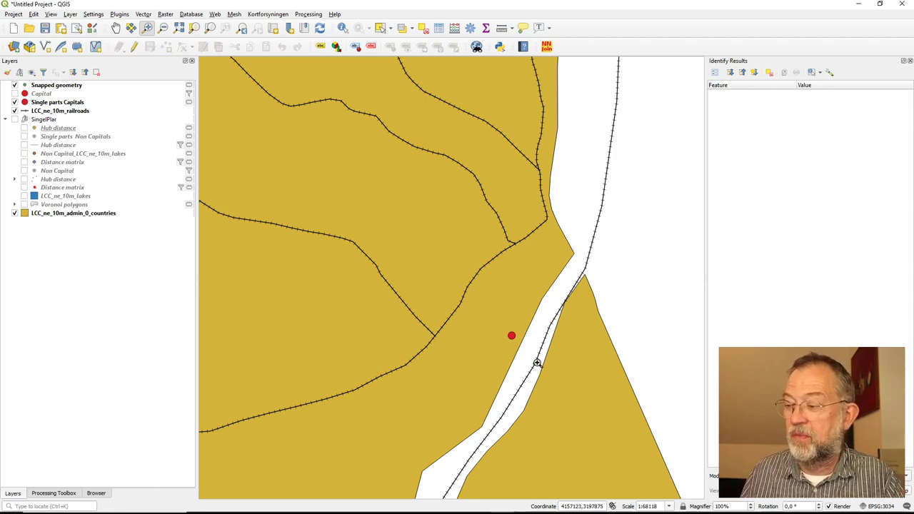
scroll(537, 363, down, 2)
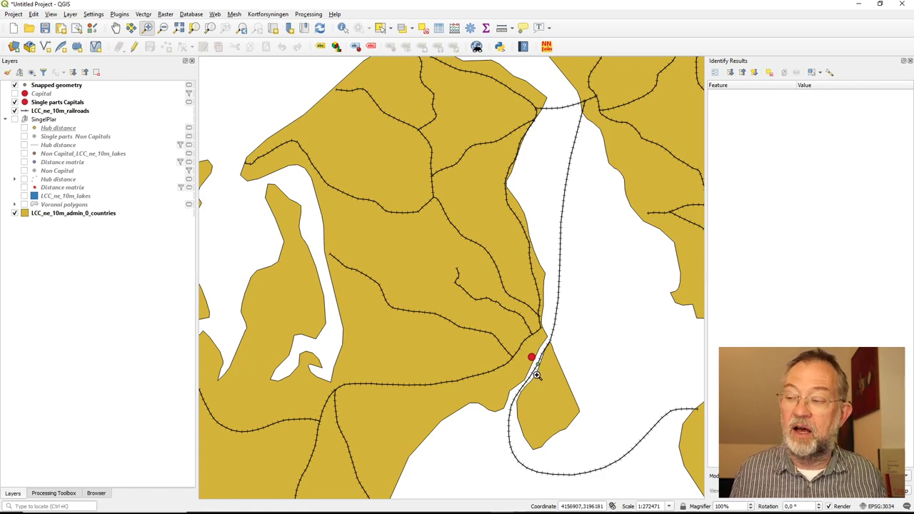
scroll(532, 366, down, 2)
scroll(532, 365, down, 3)
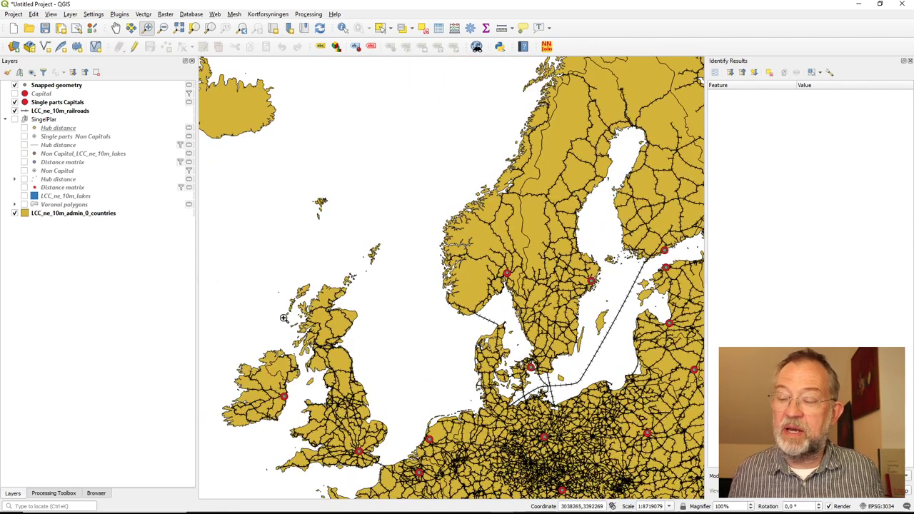
- Search the Processing Toolbox for 'net' and open Service area (from layer)
click(50, 492)
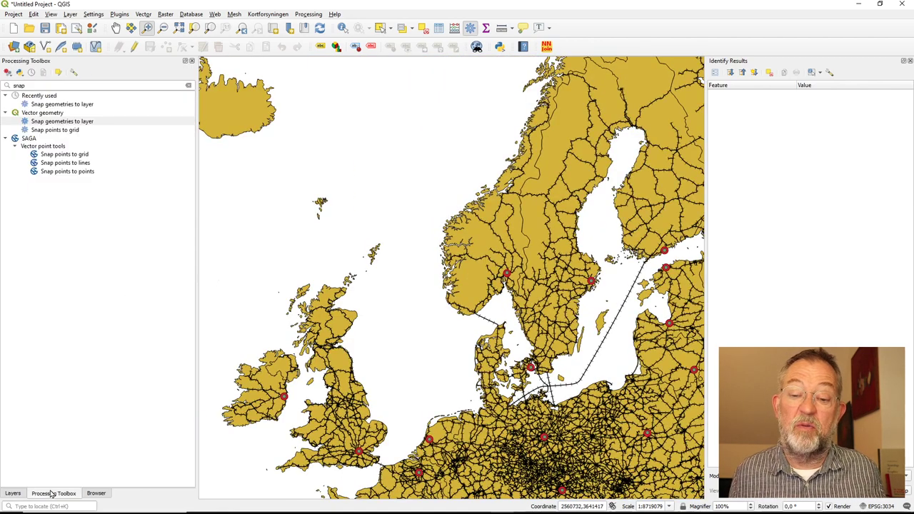
double_click(46, 85)
text(net)
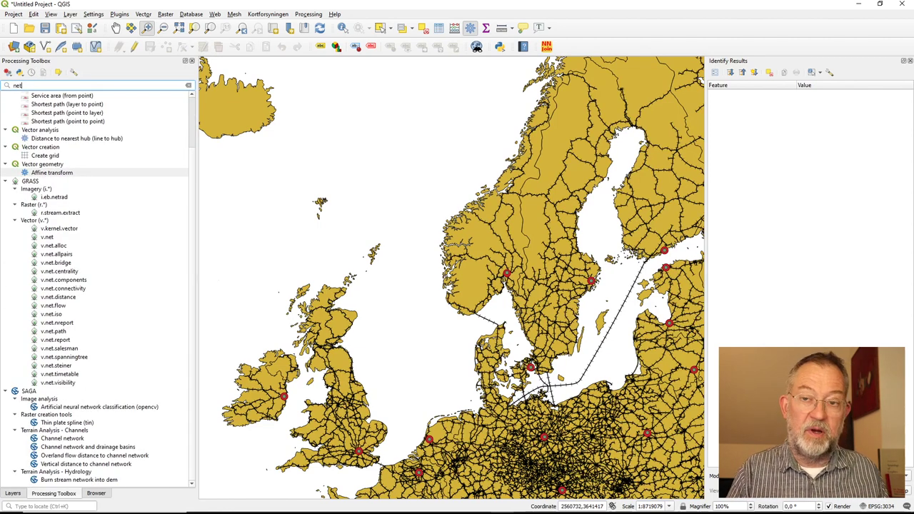
scroll(123, 126, up, 3)
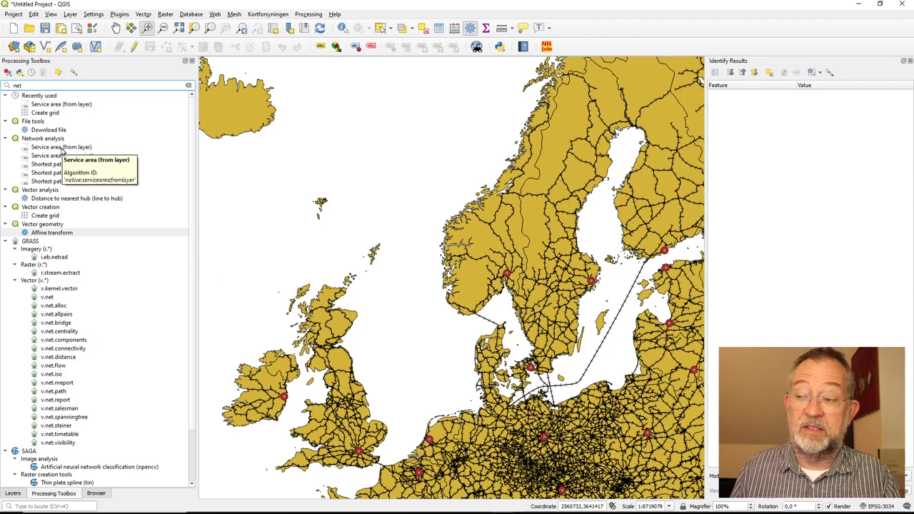
double_click(62, 148)
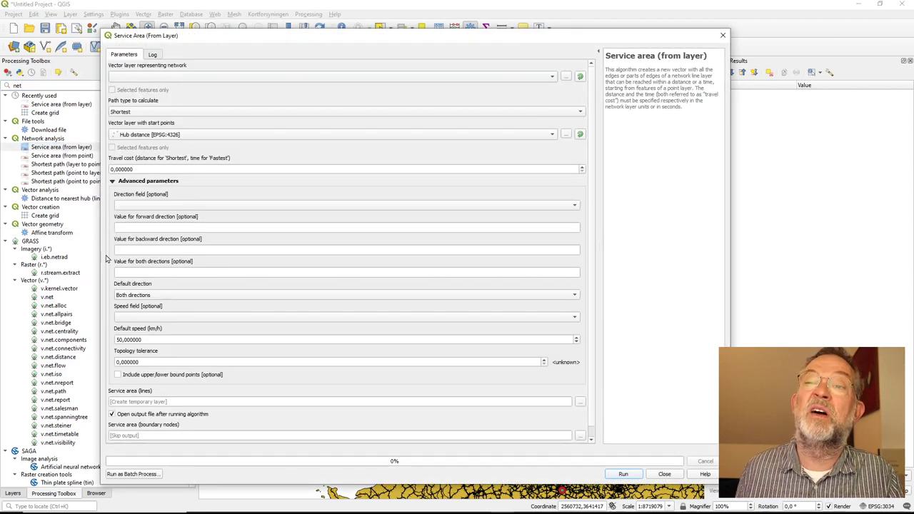
- Use LCC_ne_10m_railroads as network, Fastest path type, and Snapped geometry as start points
click(140, 77)
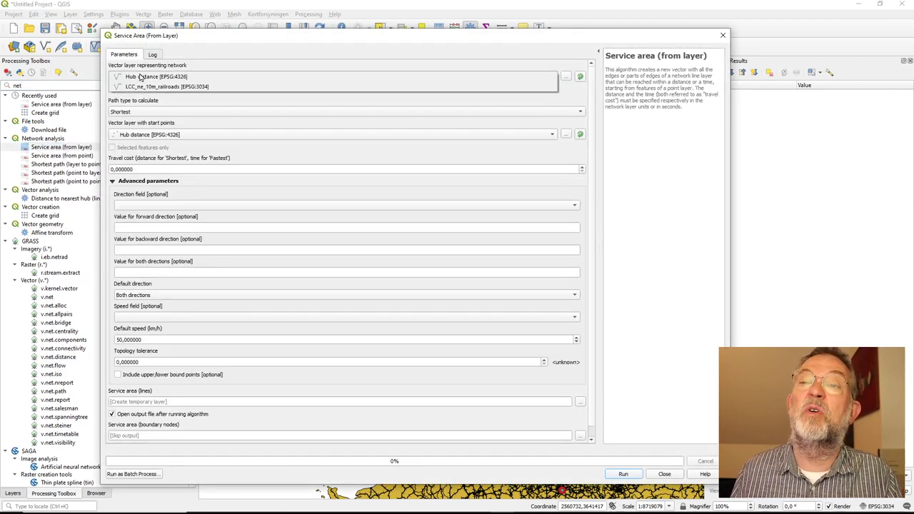
click(175, 86)
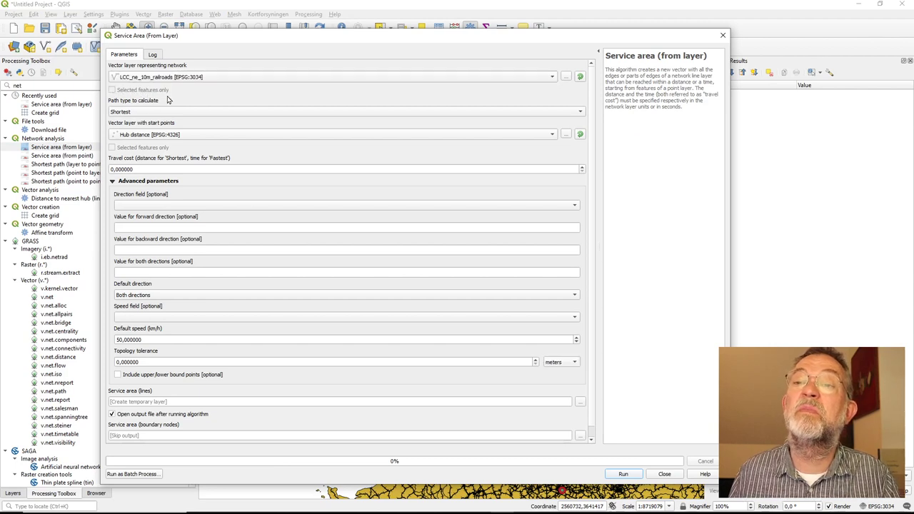
click(134, 112)
click(139, 123)
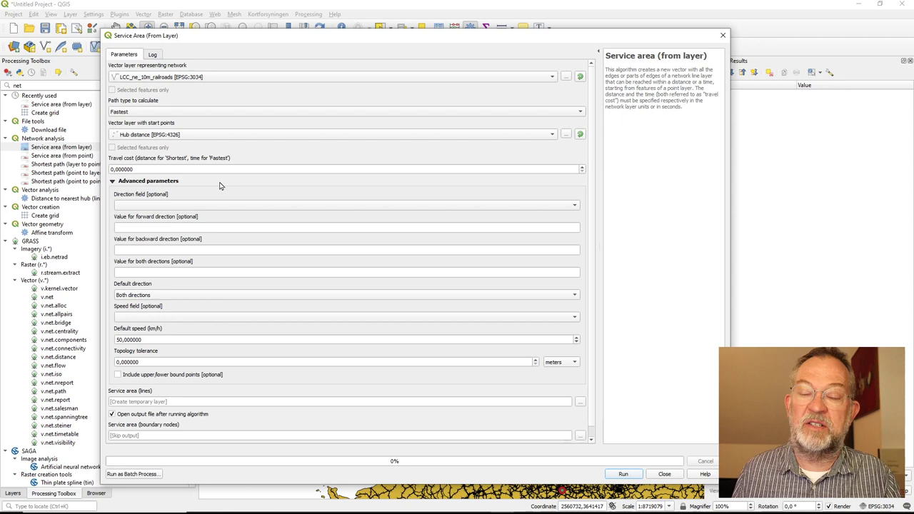
click(134, 137)
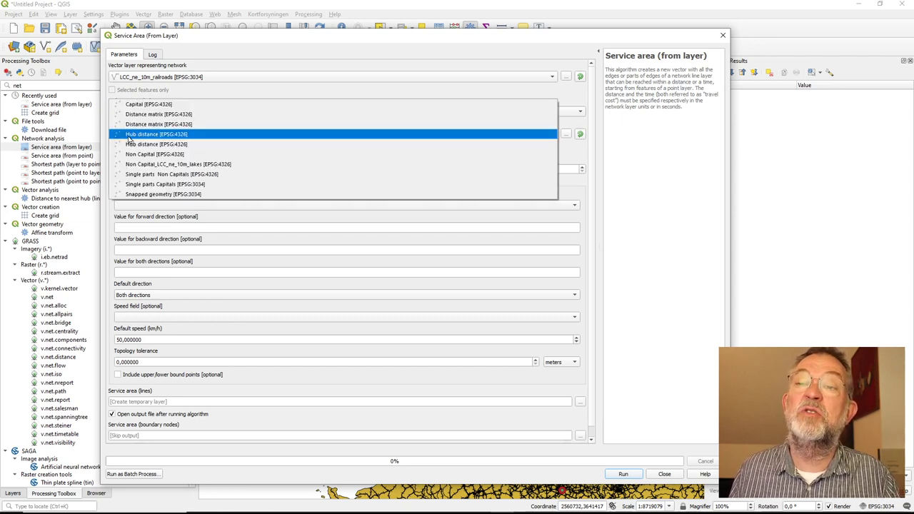
click(206, 195)
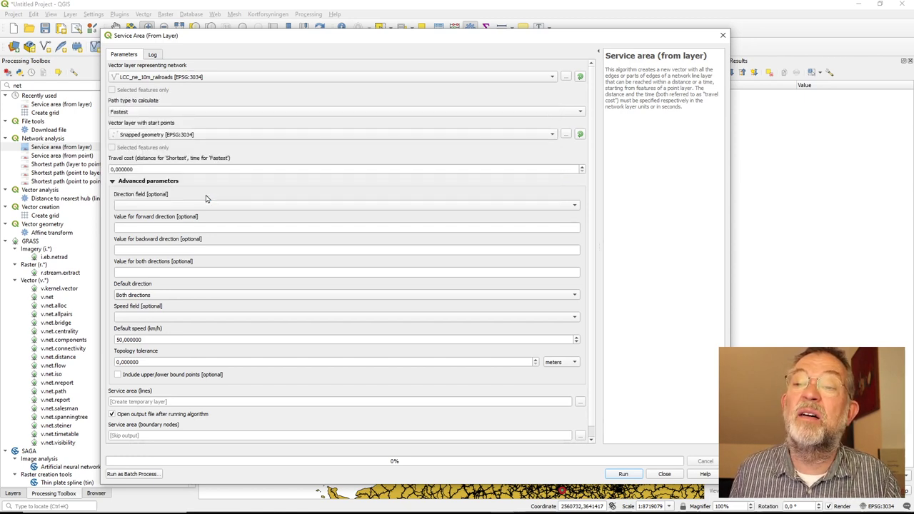
- Set travel cost 3600 and default speed 100 km/h, then run the service area
double_click(158, 171)
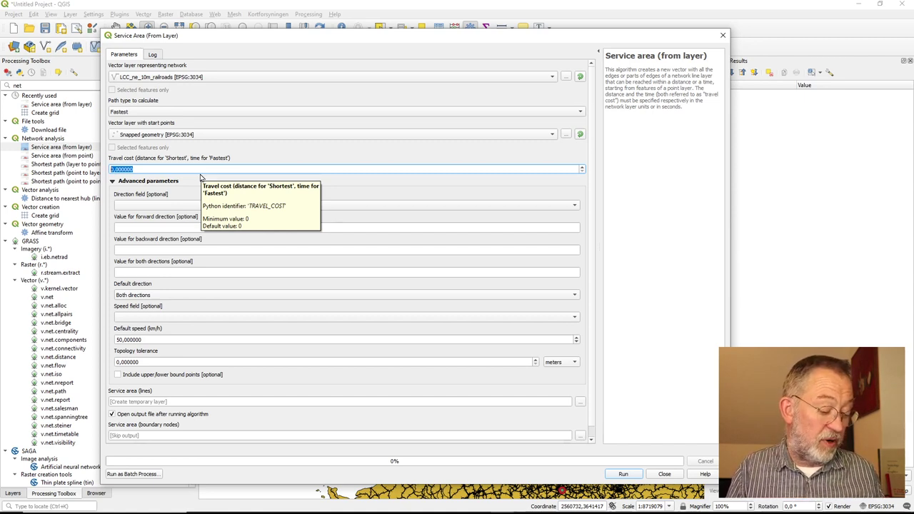
text(3600)
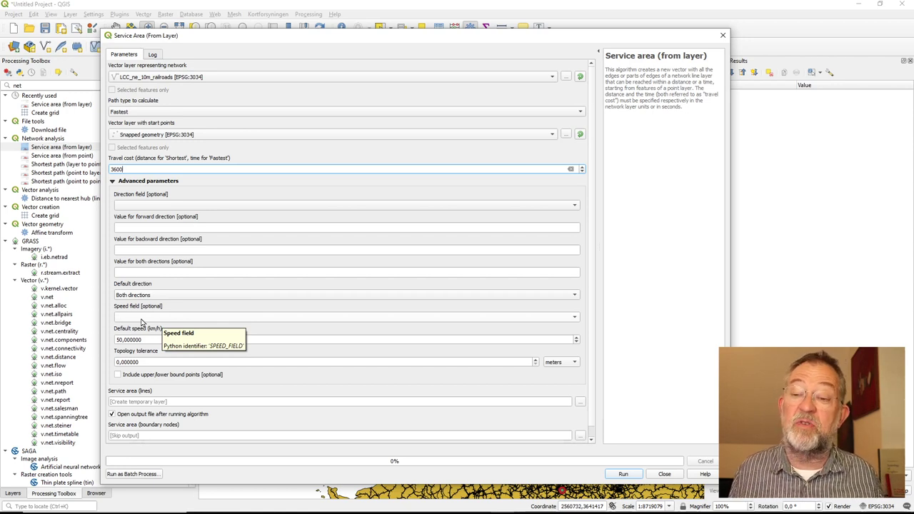
drag(146, 342, 83, 347)
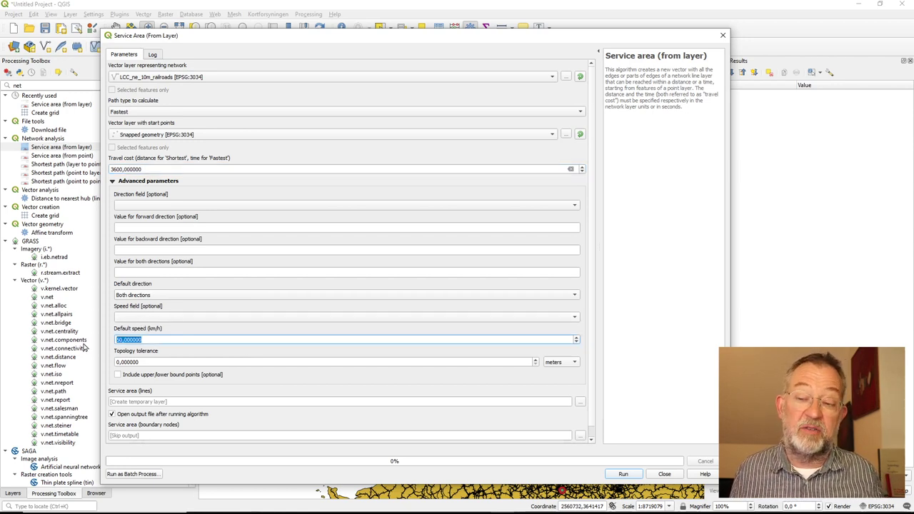
text(1)
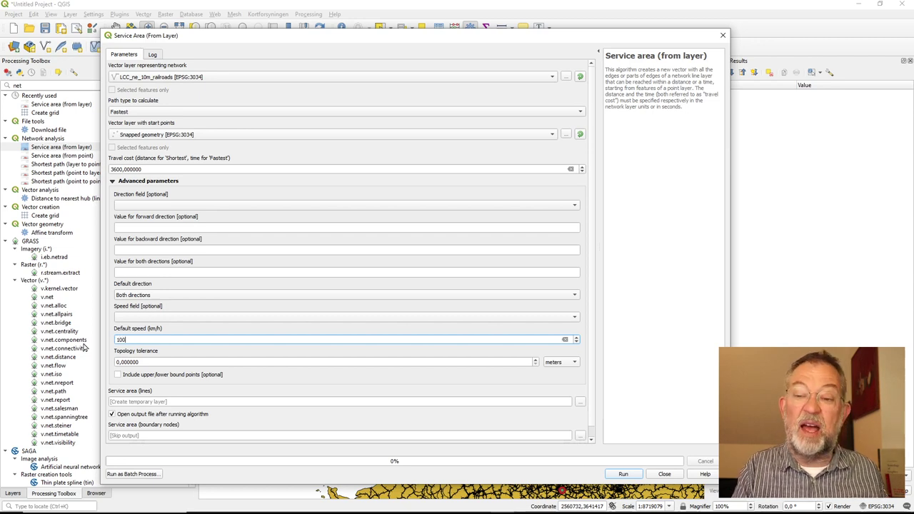
click(250, 387)
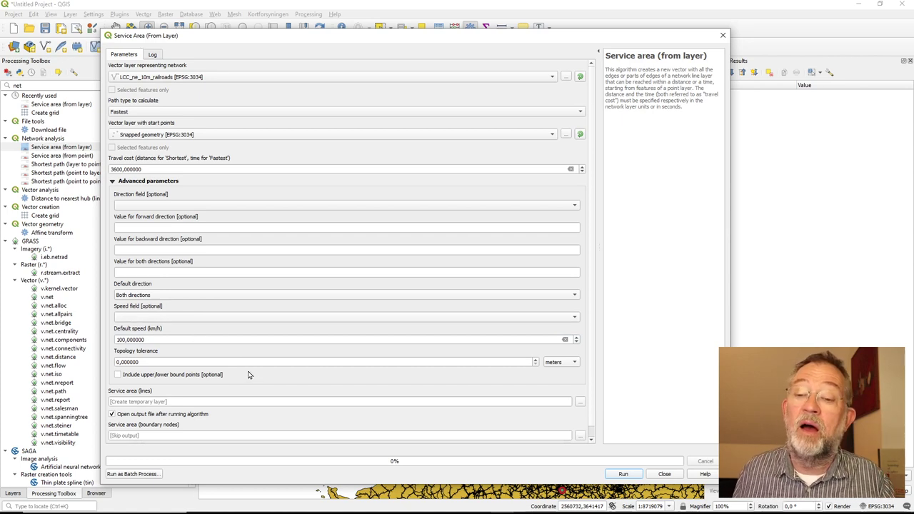
click(623, 475)
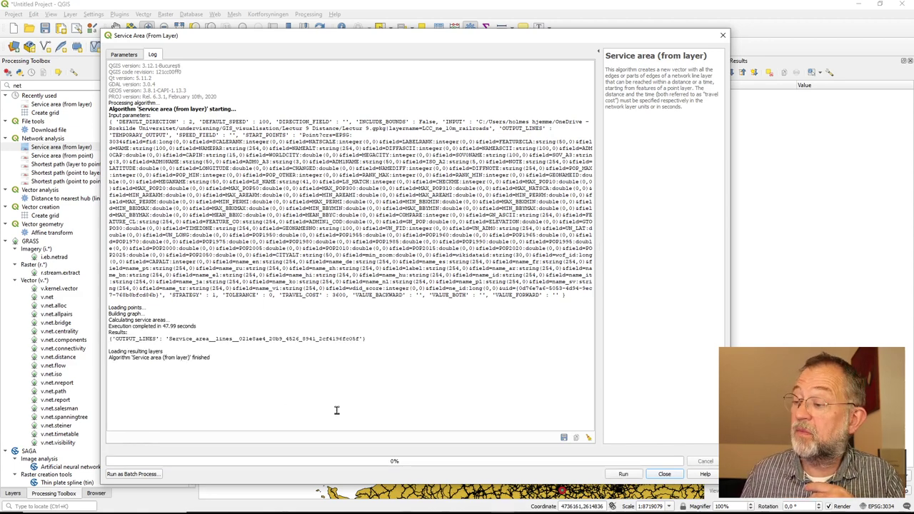
- Close the Service Area dialog once the algorithm reports it has finished
click(665, 475)
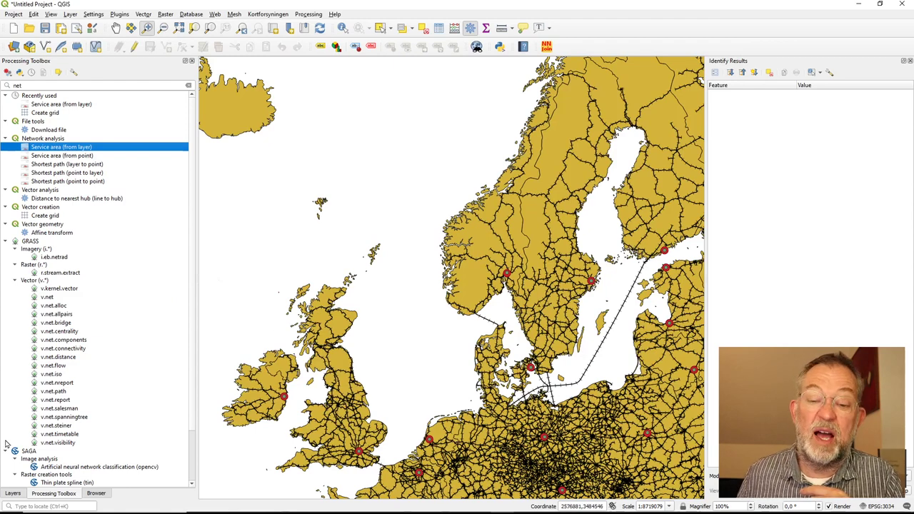
- Move the Service area (lines) layer to the top of the Layers list
click(13, 493)
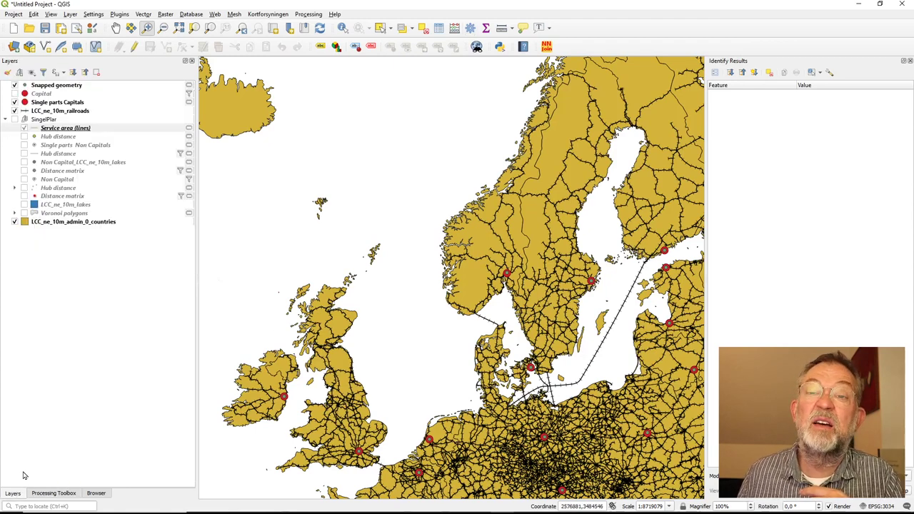
drag(71, 133, 64, 90)
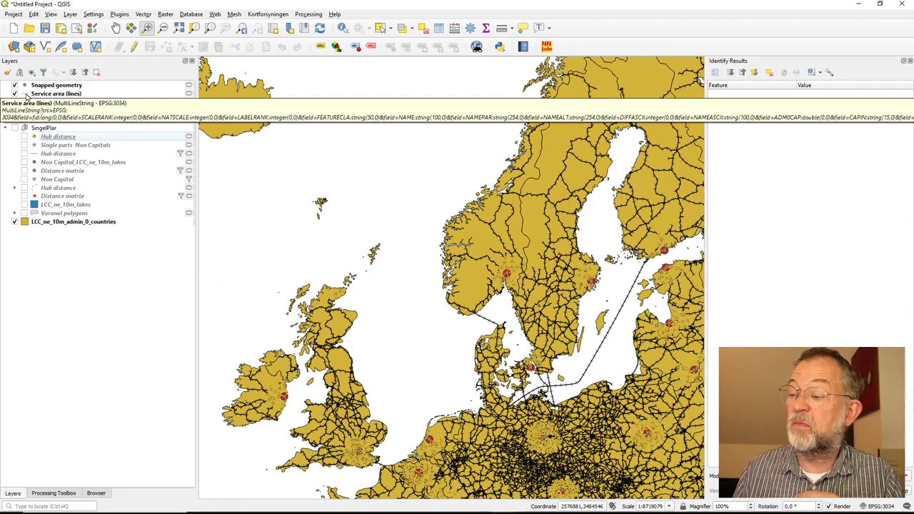
click(27, 95)
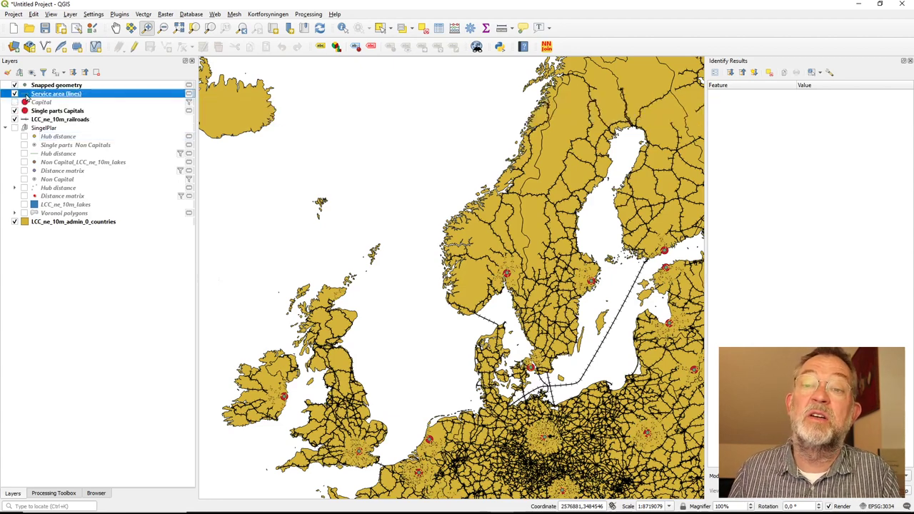
- Style Service area (lines) as Categorized by NAME, classified into one random colour per capital
double_click(50, 95)
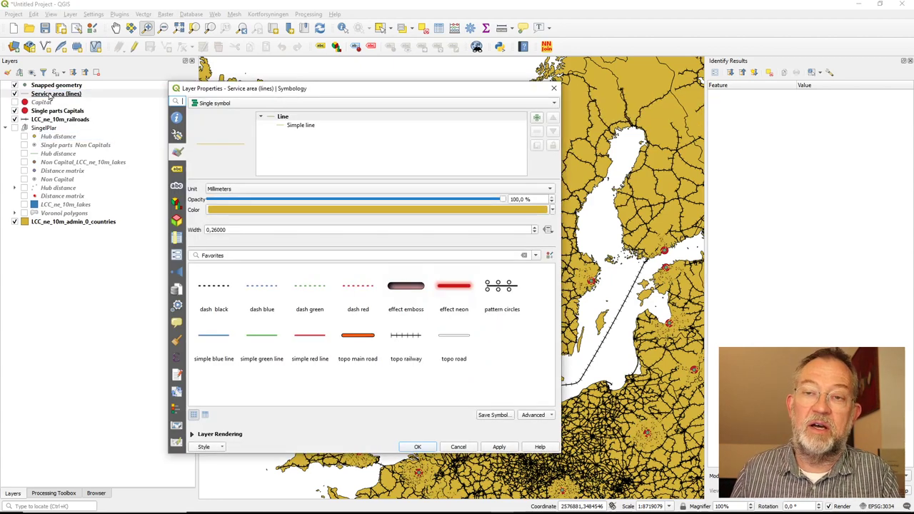
click(264, 105)
key(Escape)
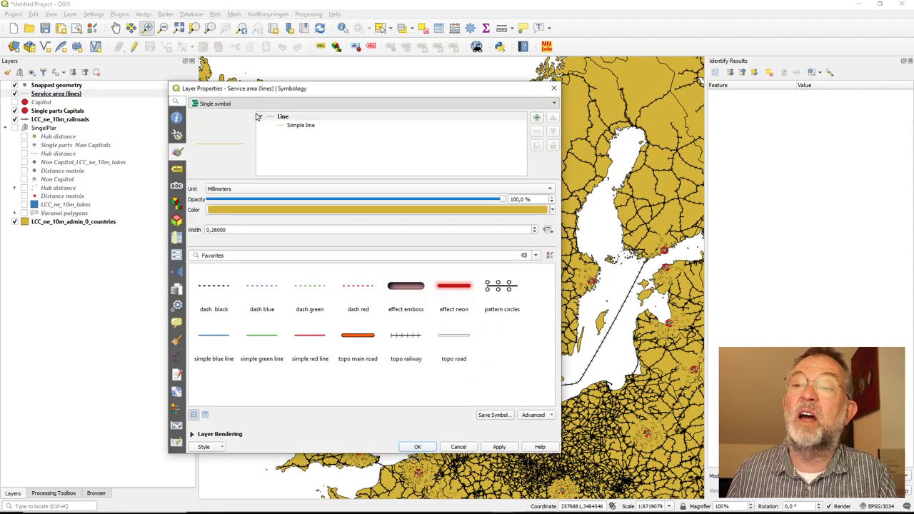
key(Down)
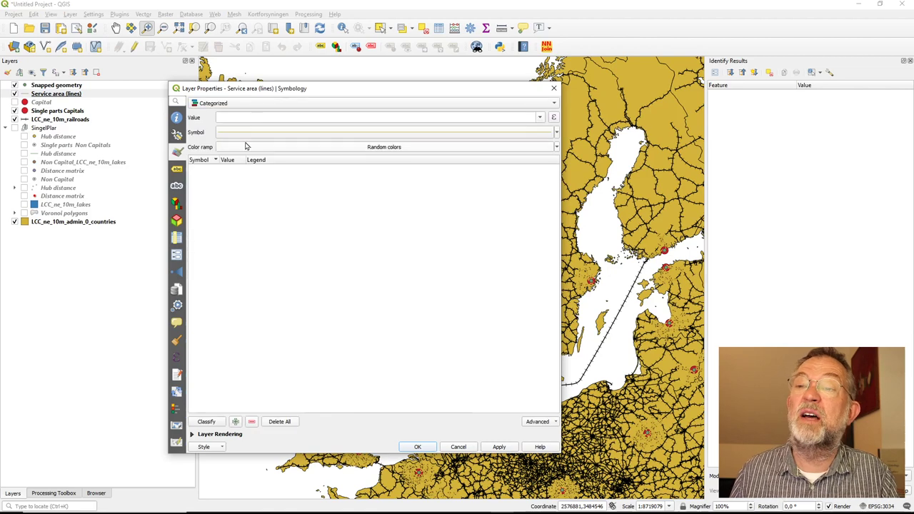
click(540, 118)
click(362, 190)
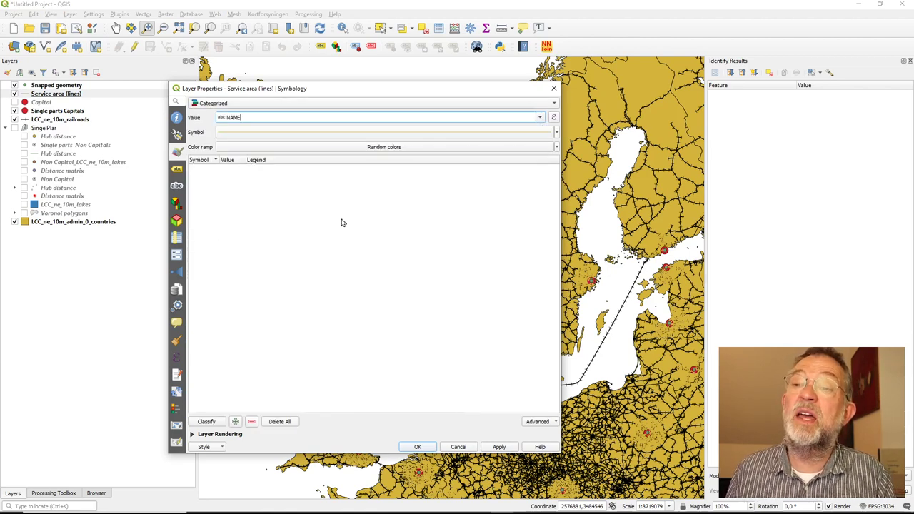
click(432, 133)
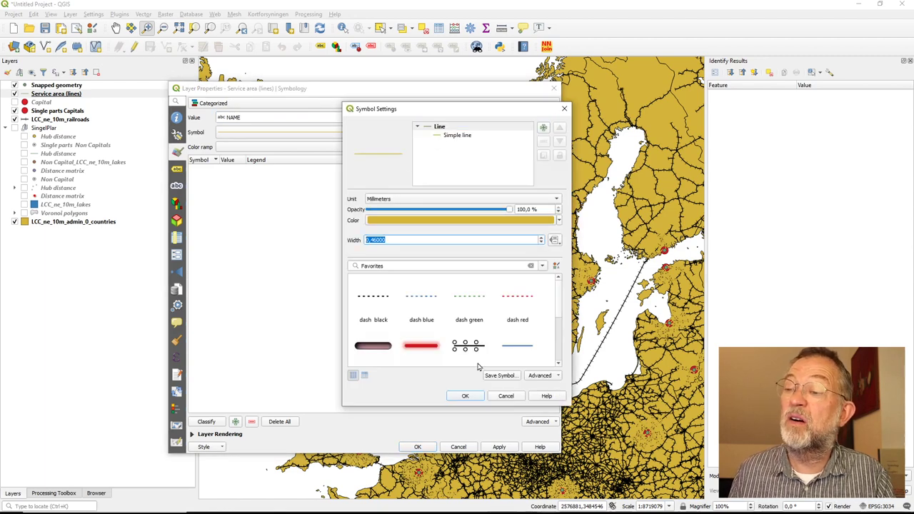
click(473, 396)
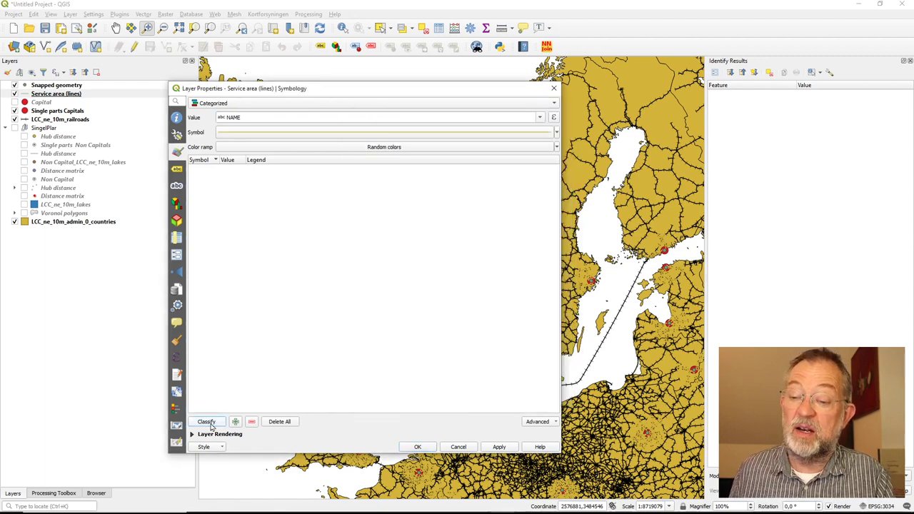
click(209, 423)
click(419, 448)
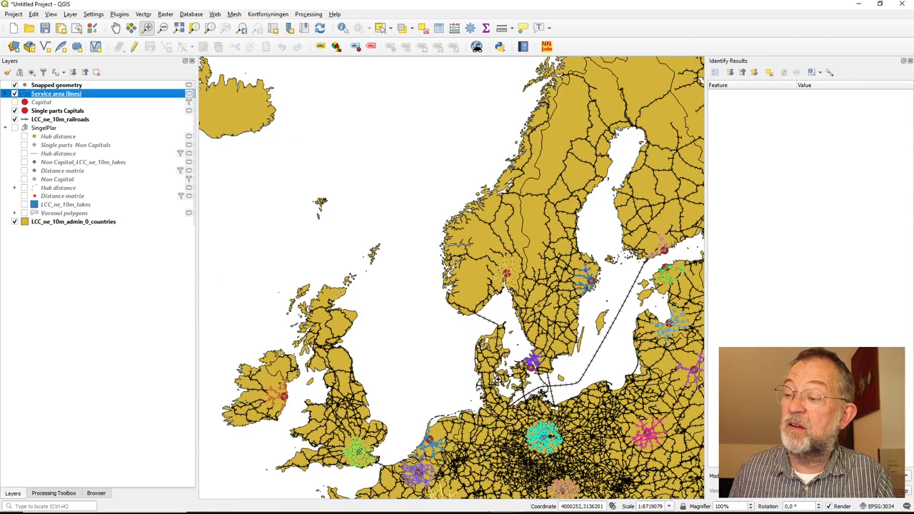
- Zoom in on Copenhagen until its capital point and service-area lines fill the map
scroll(575, 410, up, 3)
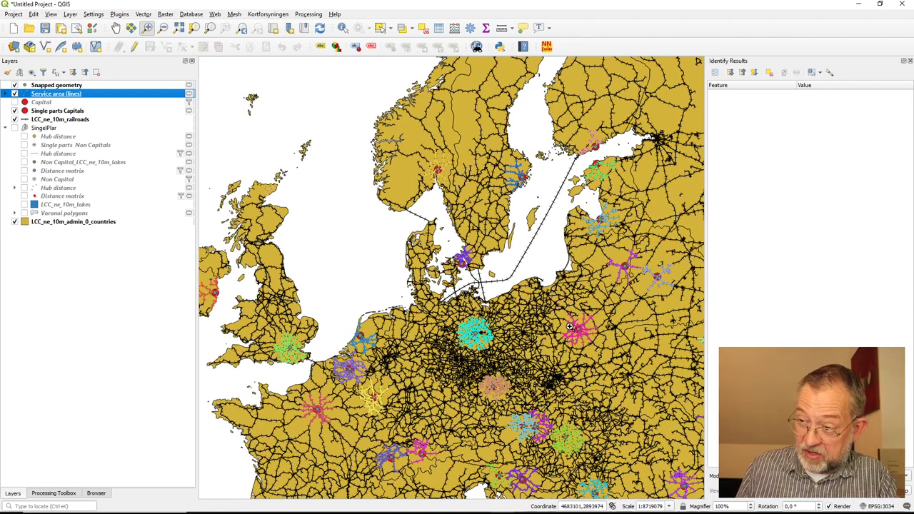
scroll(461, 257, up, 2)
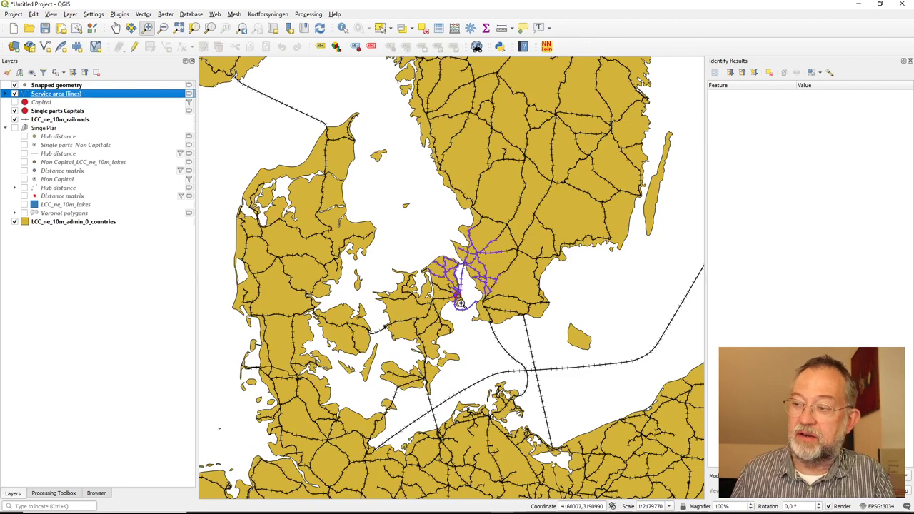
scroll(458, 295, up, 3)
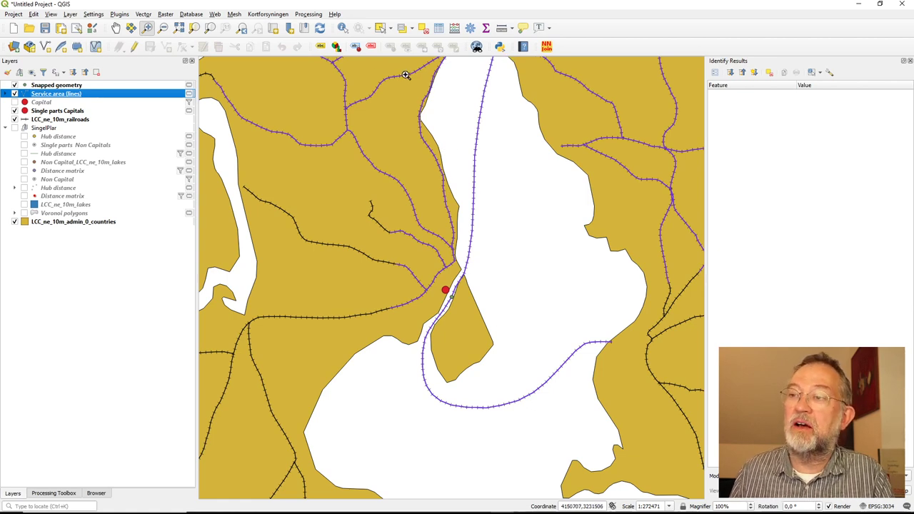
- Identify a service-area line near Copenhagen to read its capital name
click(342, 29)
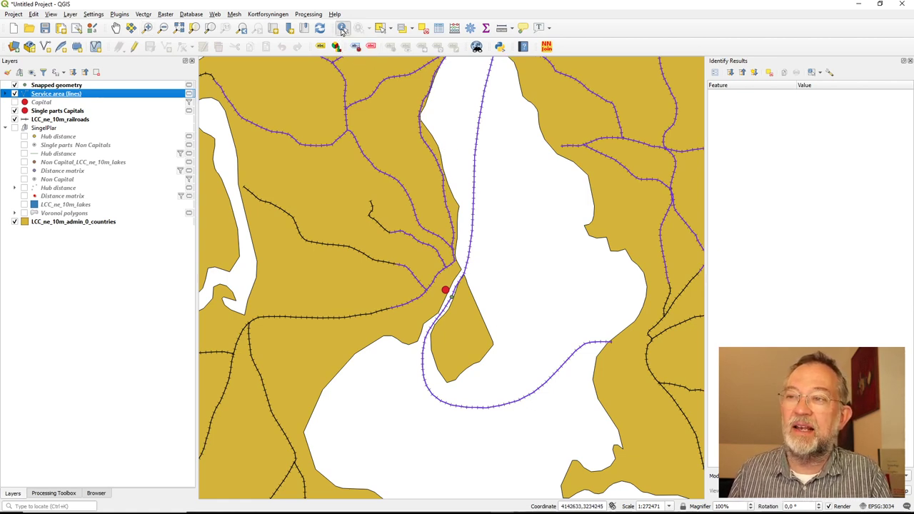
click(95, 87)
click(100, 95)
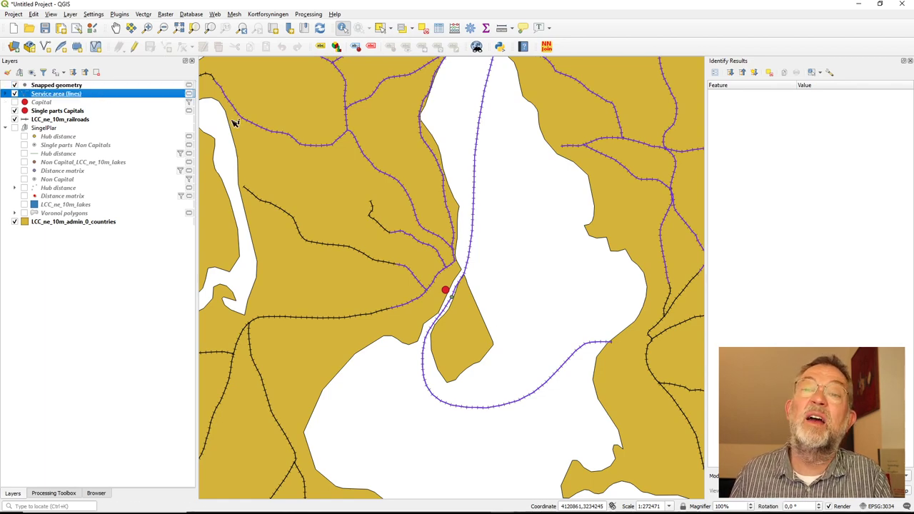
click(480, 166)
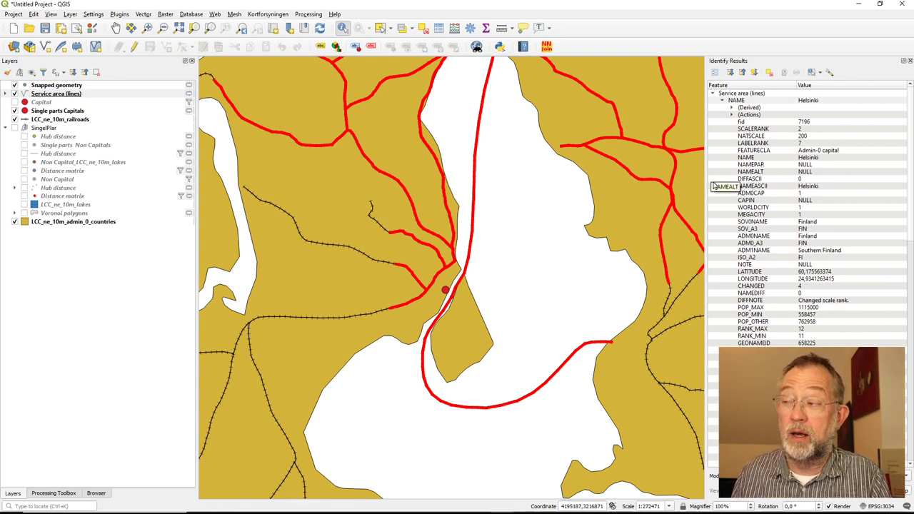
scroll(716, 178, down, 10)
scroll(642, 195, down, 6)
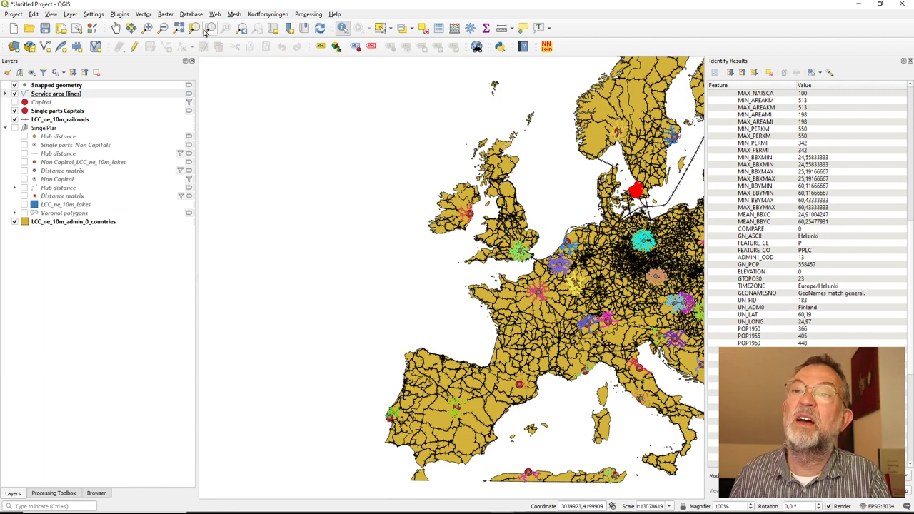
- Pan toward the Baltic and identify the pink service-area line near Helsinki
click(115, 28)
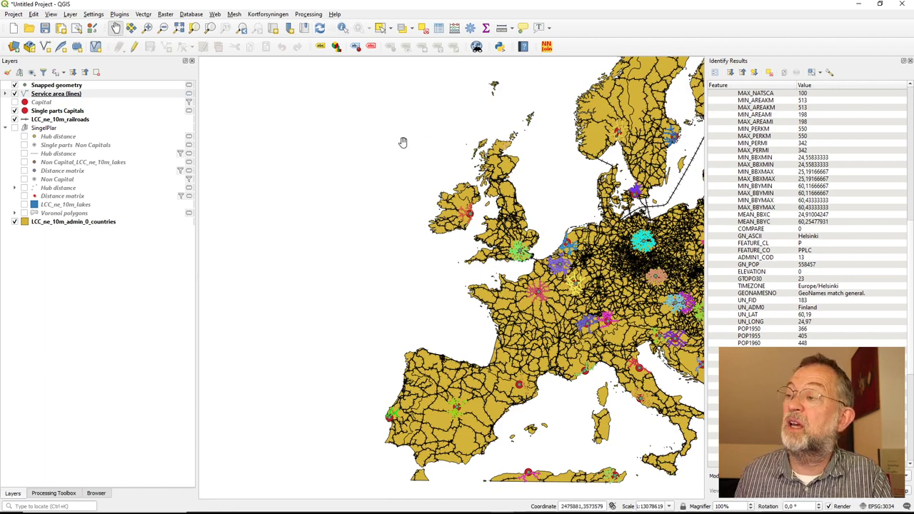
drag(564, 160, 288, 219)
scroll(461, 186, up, 3)
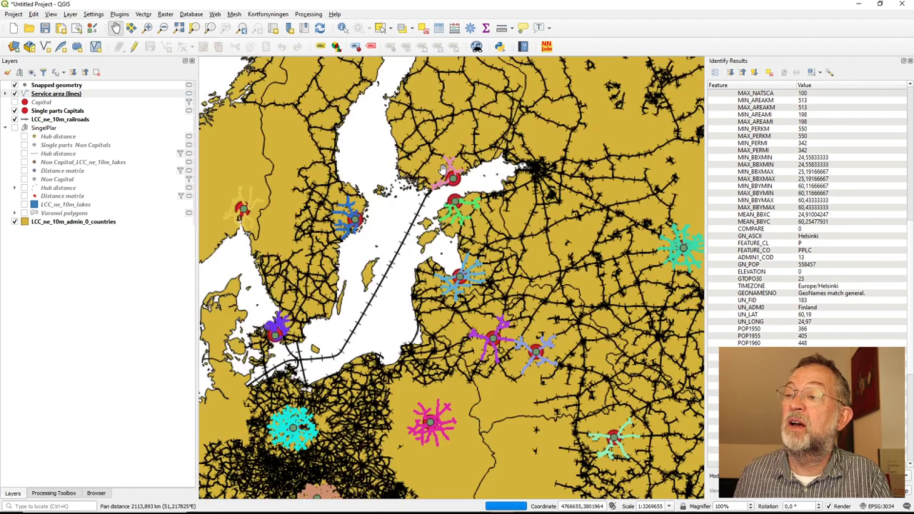
click(72, 94)
click(345, 29)
click(479, 158)
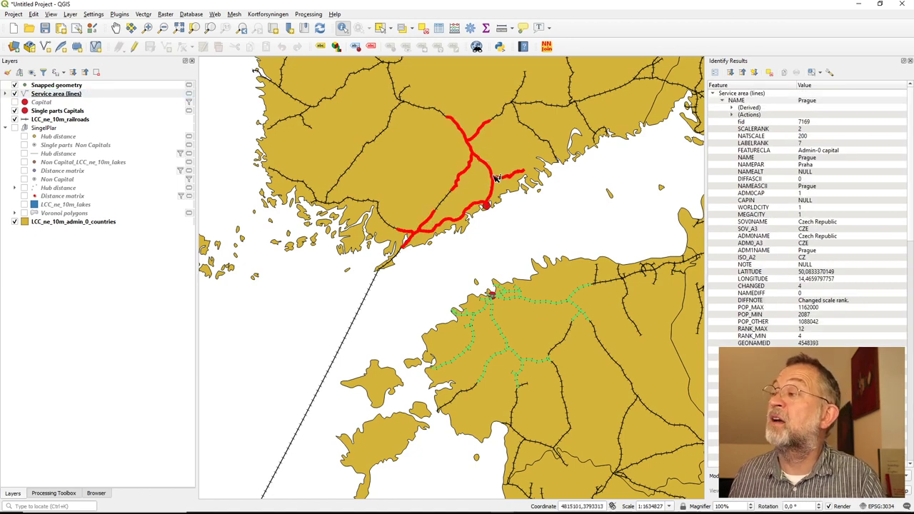
scroll(427, 199, down, 3)
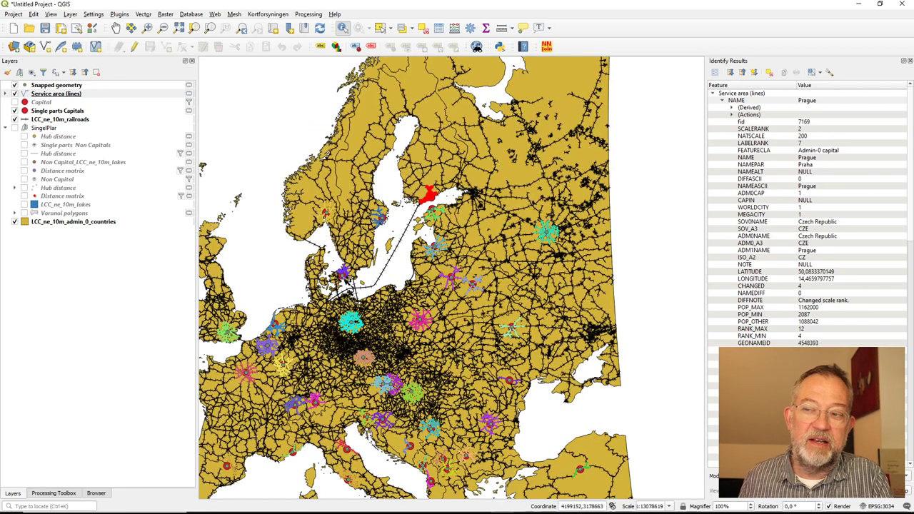
- Pan back toward Denmark and the Baltic and adjust the zoom around Copenhagen
click(116, 27)
drag(349, 272, 414, 282)
scroll(404, 289, up, 2)
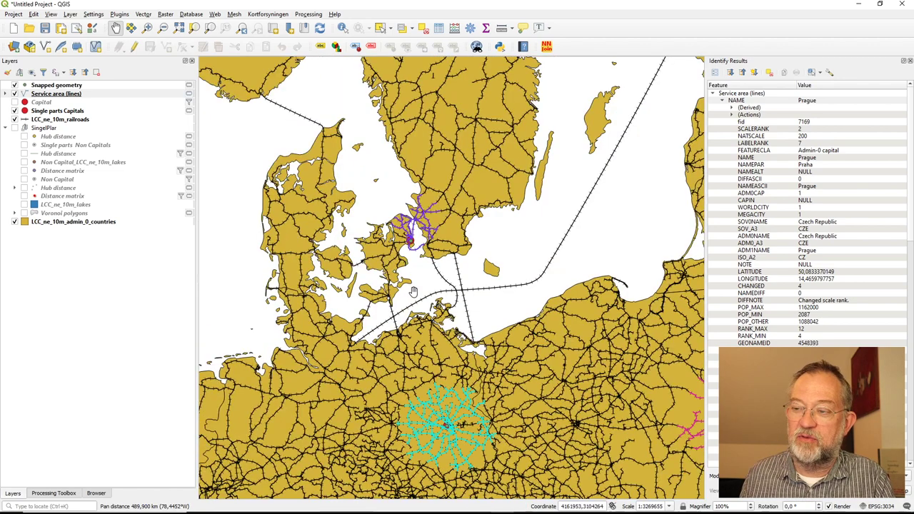
scroll(409, 291, up, 1)
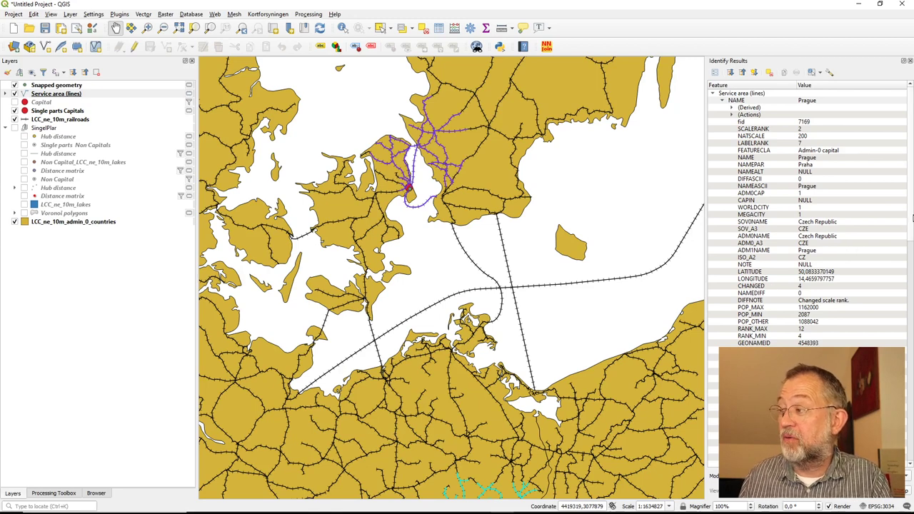
scroll(807, 214, down, 20)
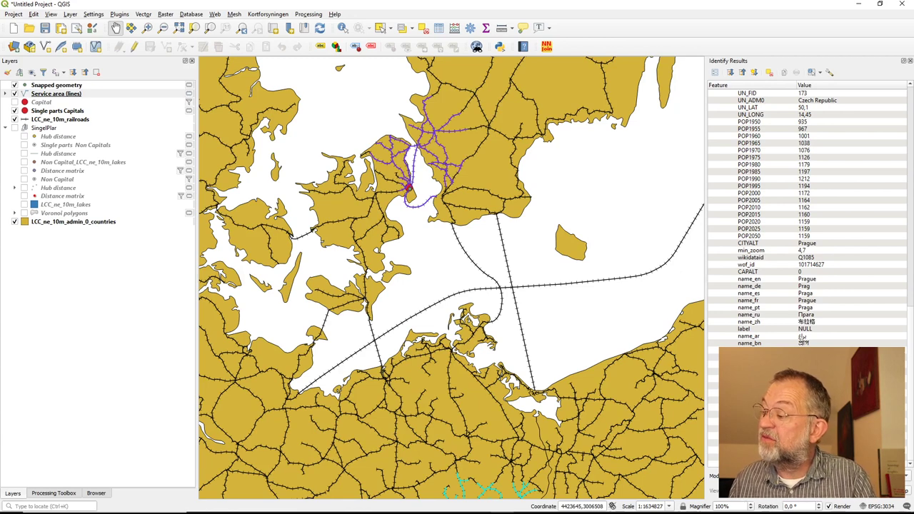
- Zoom to about 1:25544 on the single railway line beside the red capital dot
right_click(813, 306)
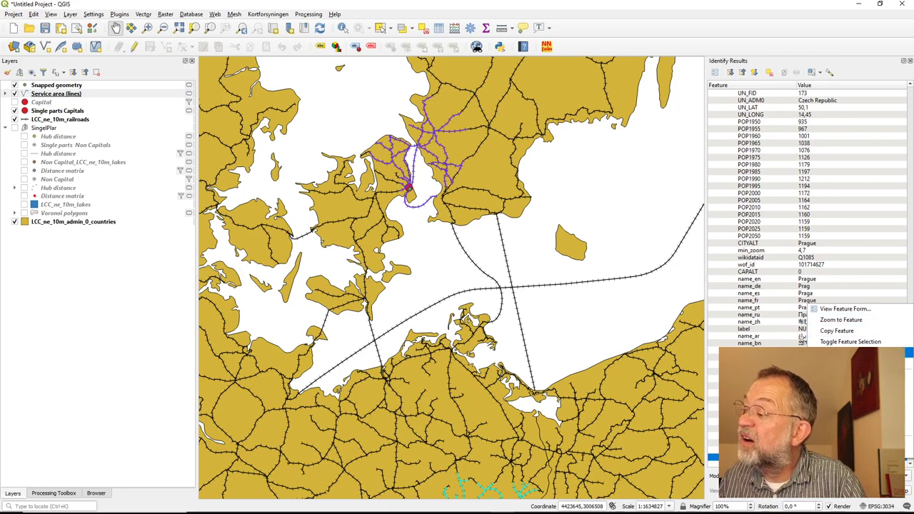
key(Escape)
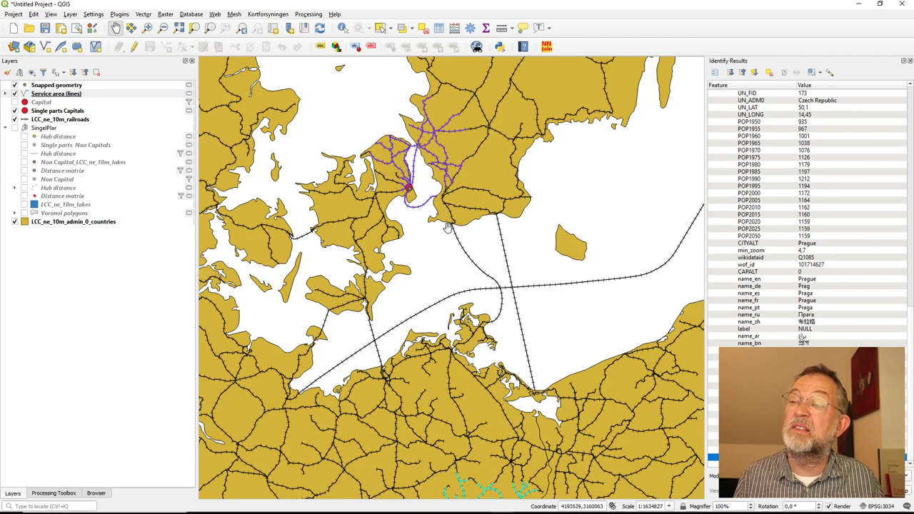
scroll(413, 199, up, 1)
scroll(405, 178, up, 2)
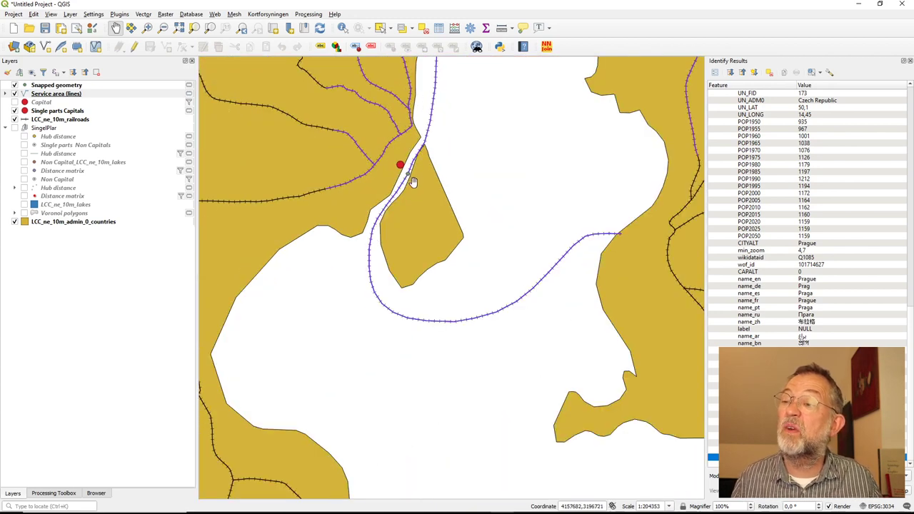
scroll(409, 179, up, 3)
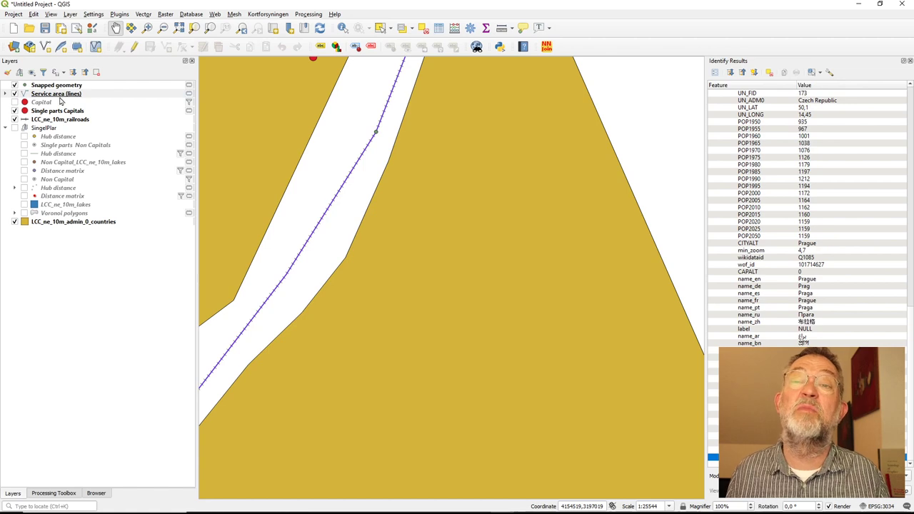
- Open the Field Calculator from the Fields tab of Snapped geometry's Properties
right_click(70, 86)
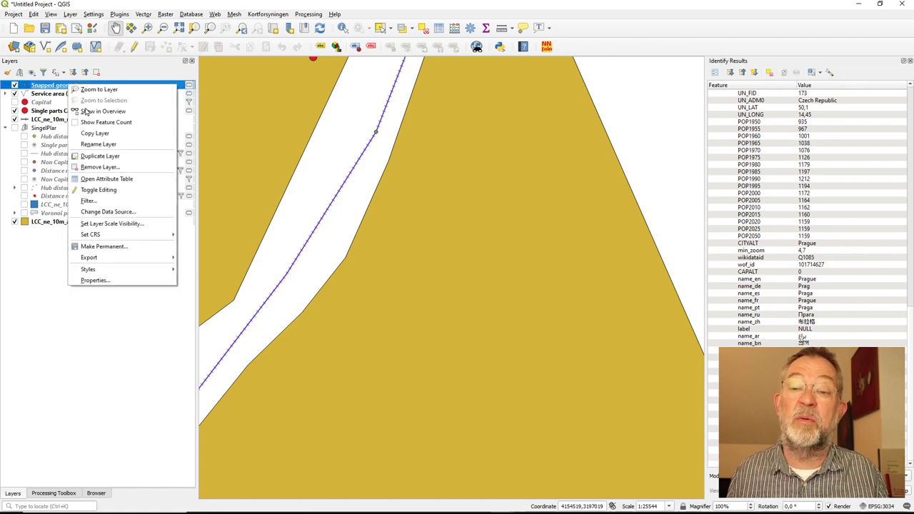
click(117, 282)
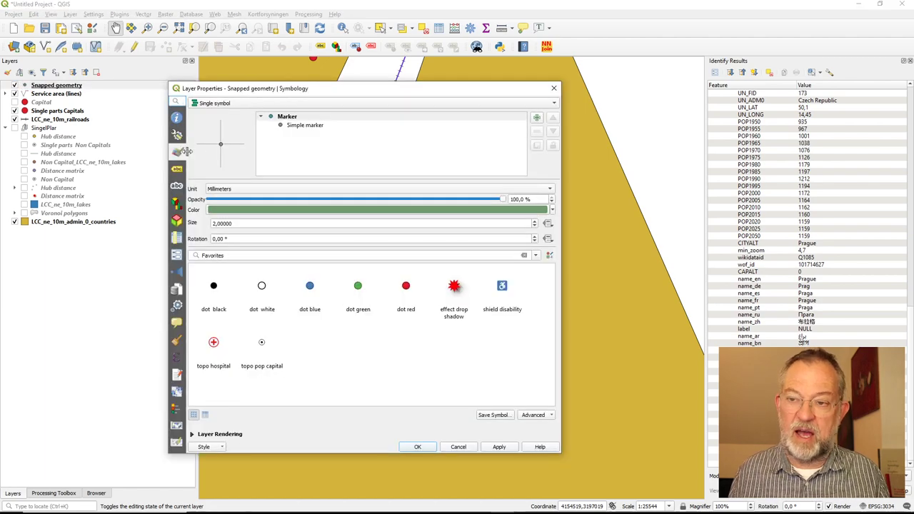
click(178, 238)
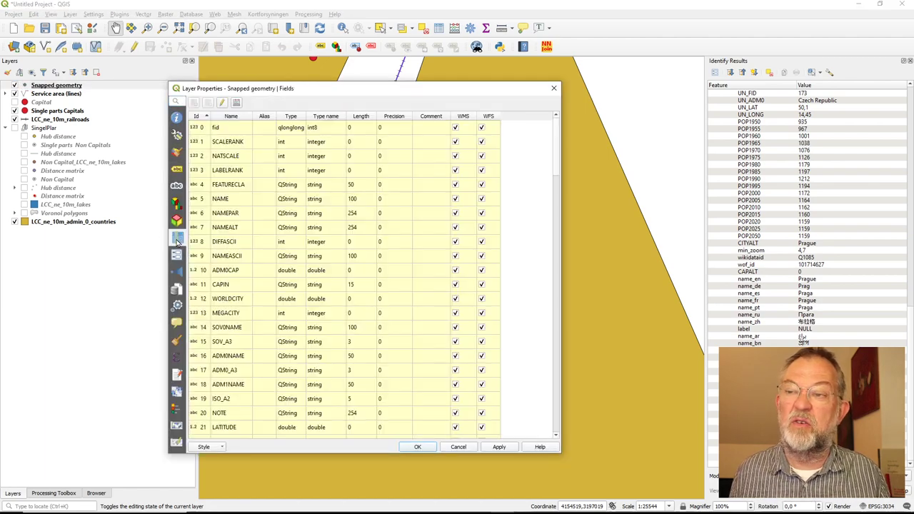
click(236, 104)
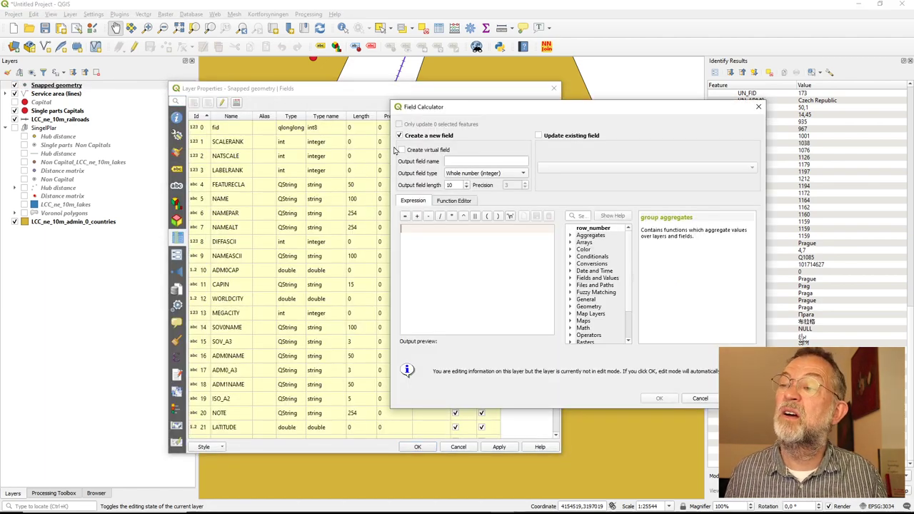
- Name the new field Coor, type Text (string), with length 50
click(469, 164)
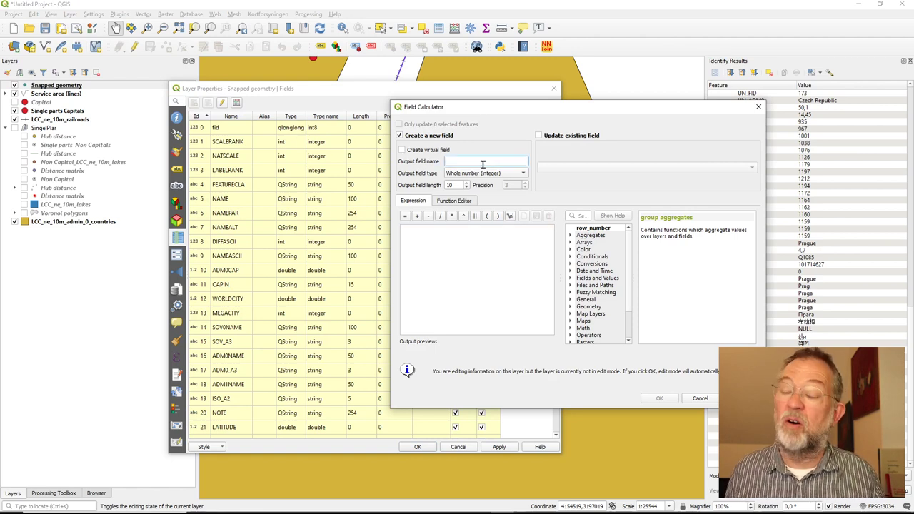
text(Coor)
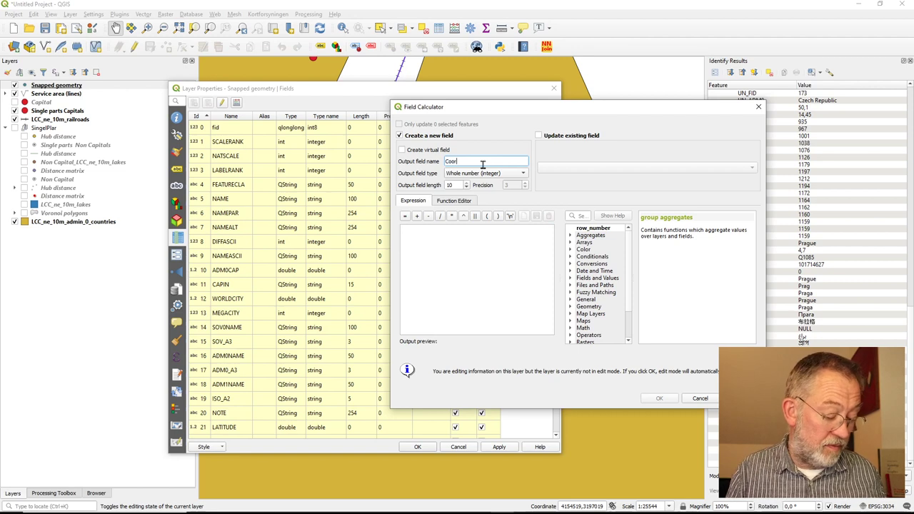
click(494, 175)
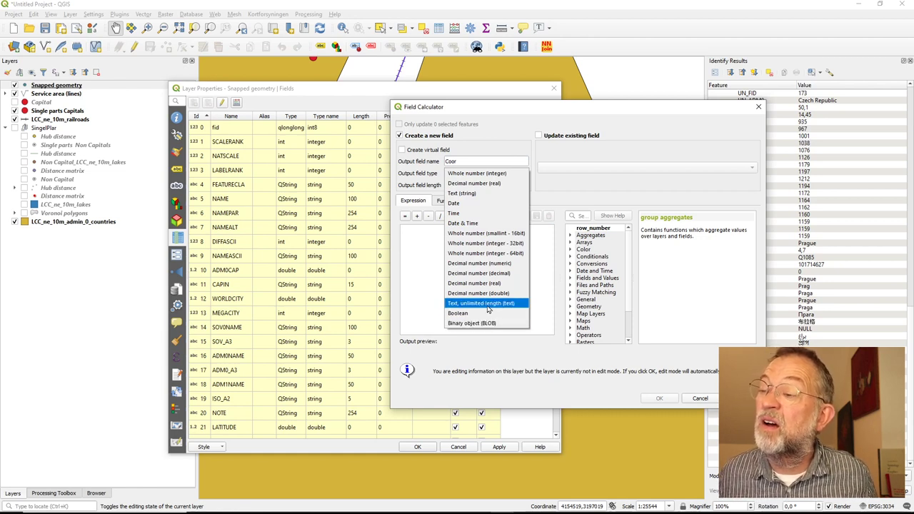
click(481, 193)
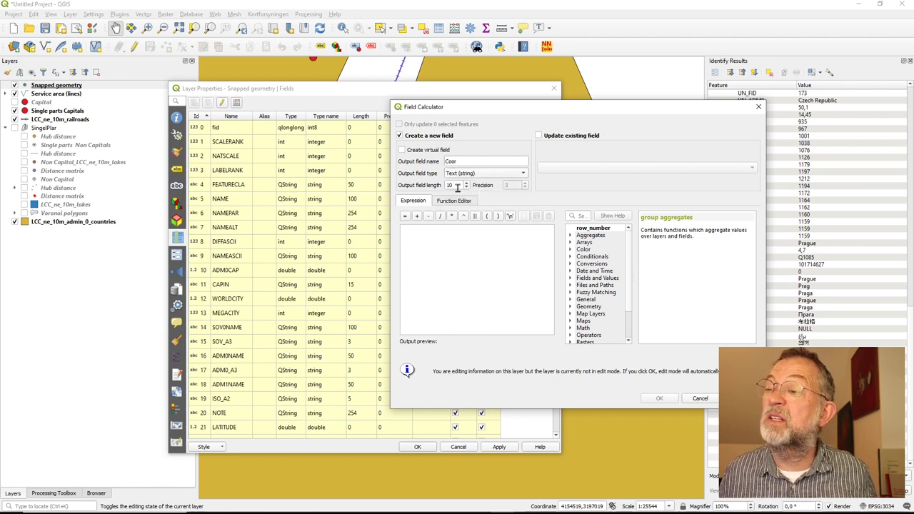
double_click(454, 185)
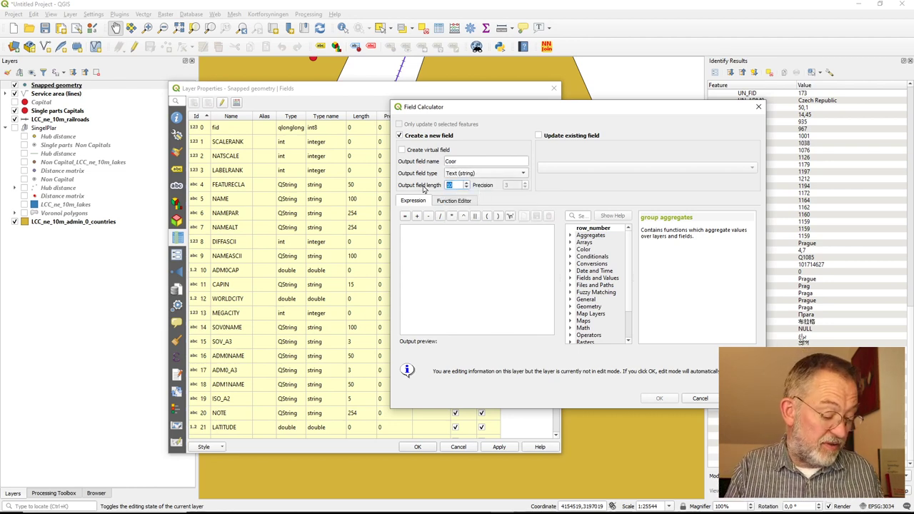
text(50)
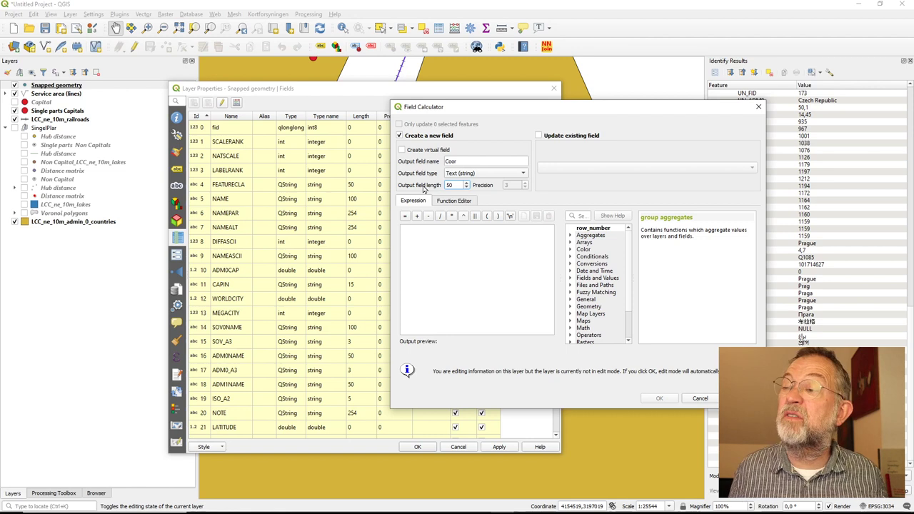
- Remove the pasted coordinate pair so the expression box is empty
click(471, 266)
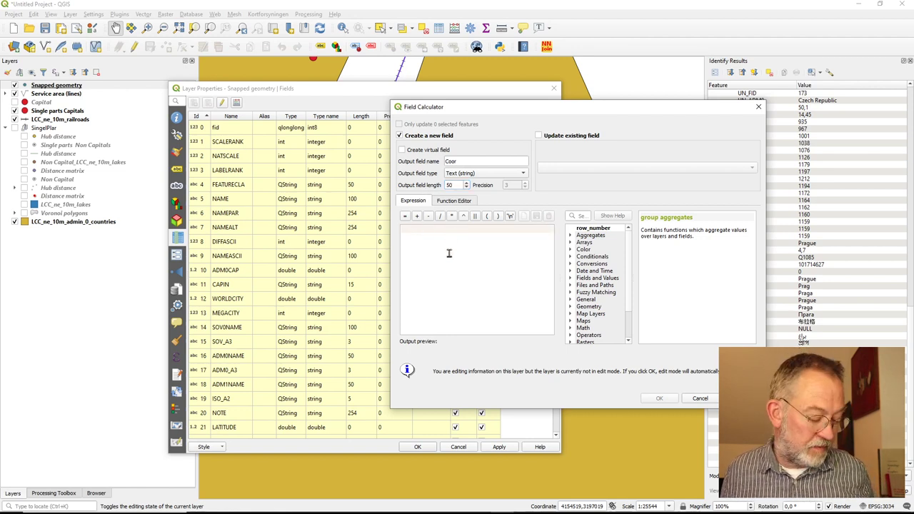
text(4806421.12222, 3765999.27094)
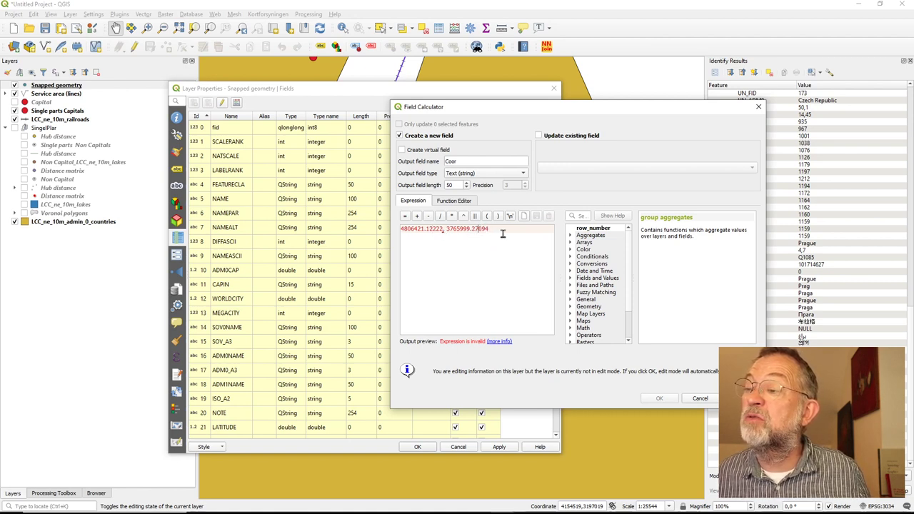
drag(510, 235, 386, 224)
click(429, 254)
drag(487, 239, 385, 230)
key(BackSpace)
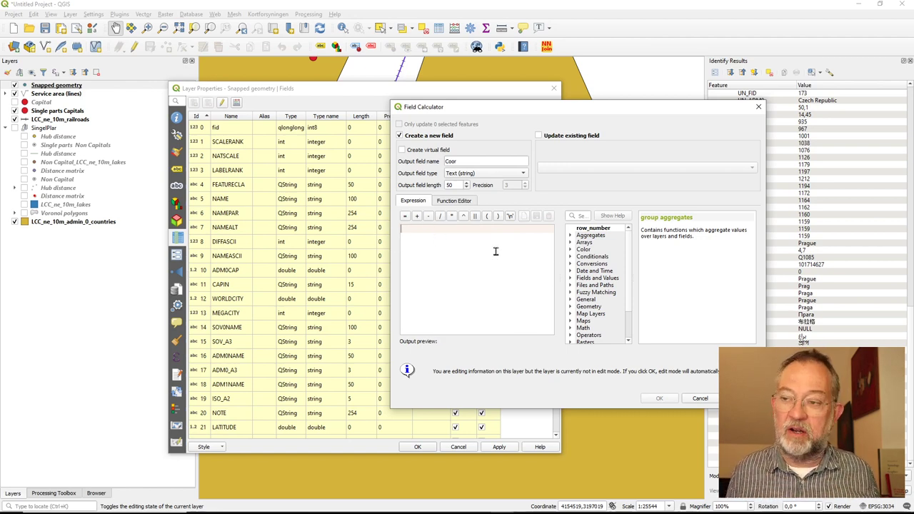
- Find the concat function and insert it into the expression
click(578, 217)
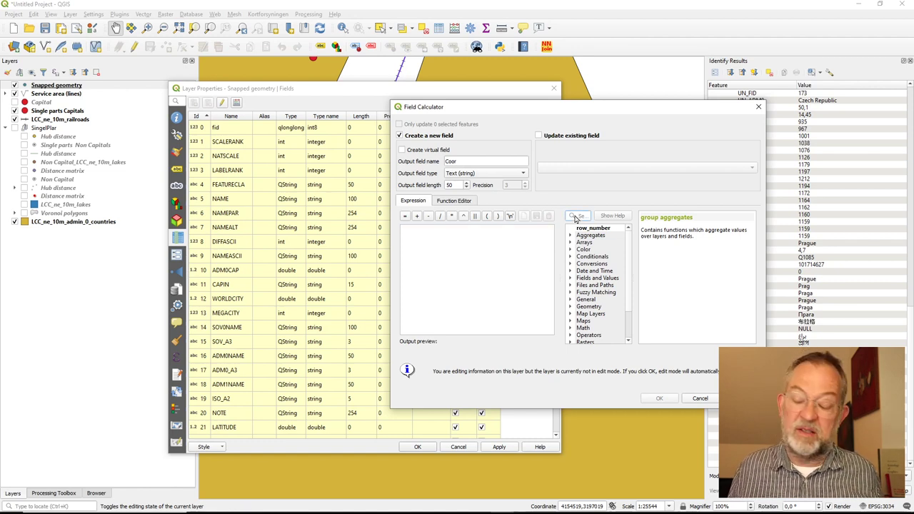
text(con)
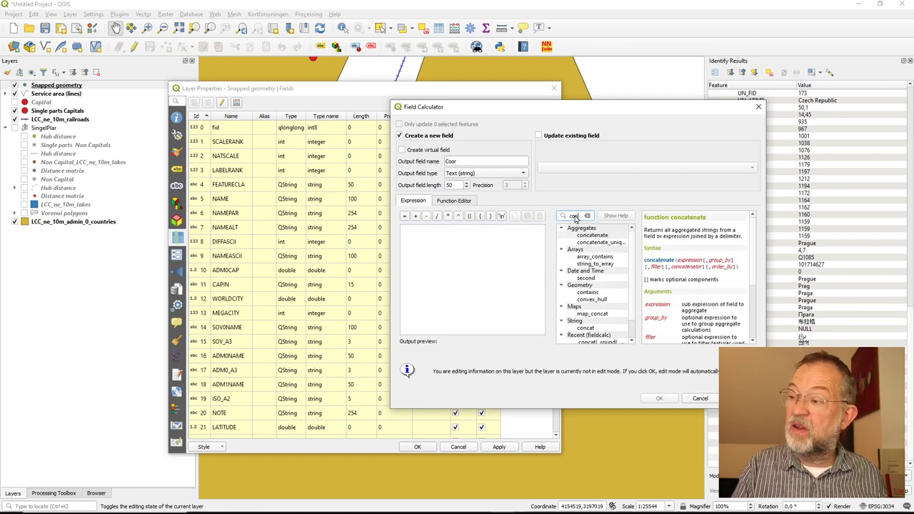
scroll(607, 293, down, 1)
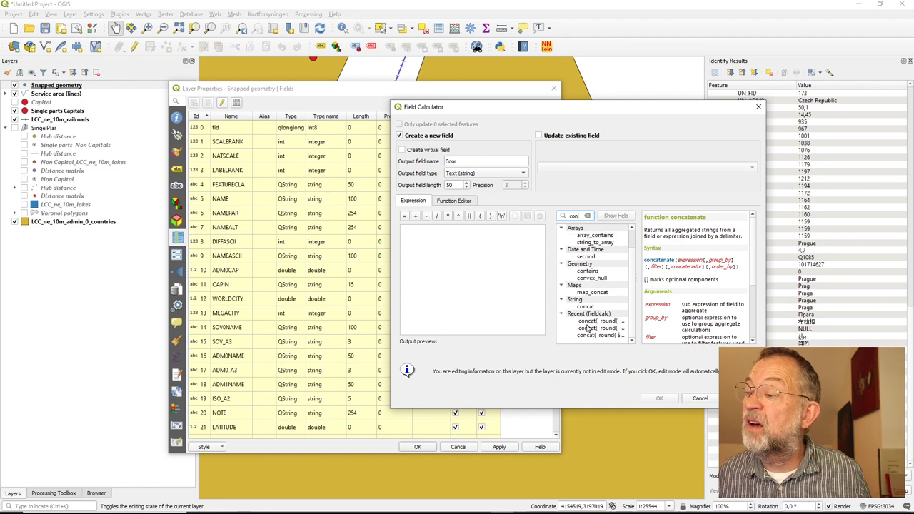
click(587, 308)
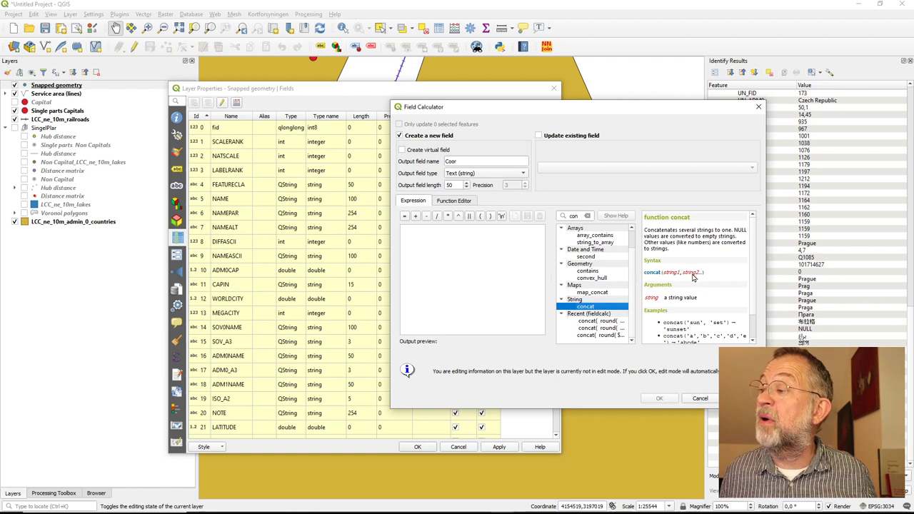
double_click(588, 308)
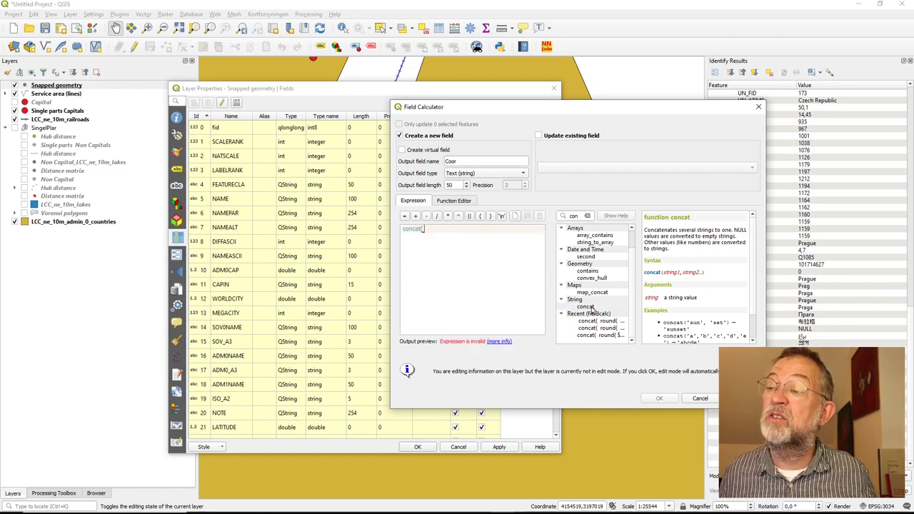
- Add $x from the Geometry functions so the expression reads concat( $x
double_click(573, 216)
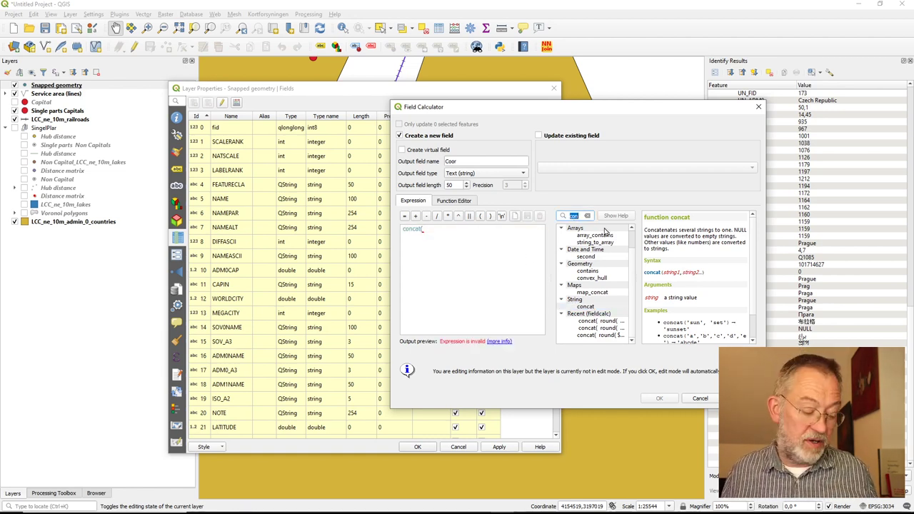
key(BackSpace)
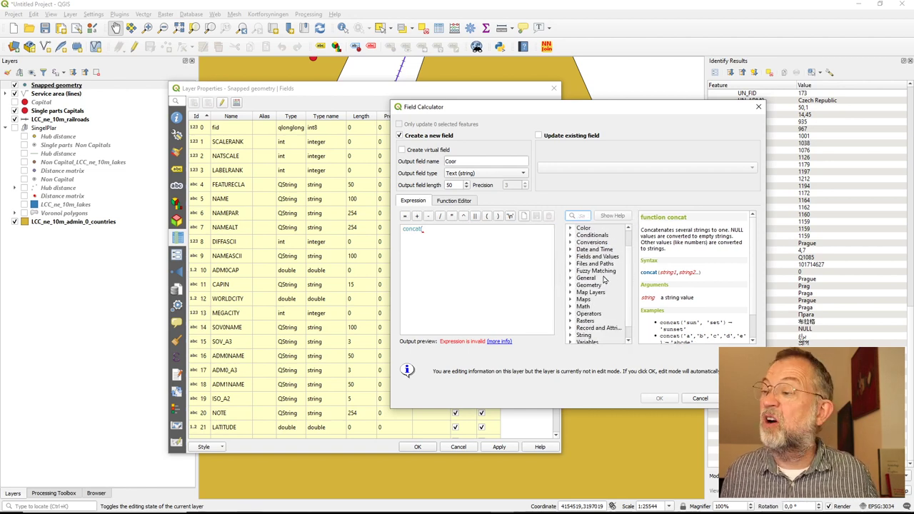
click(570, 286)
scroll(578, 287, down, 3)
scroll(597, 287, down, 20)
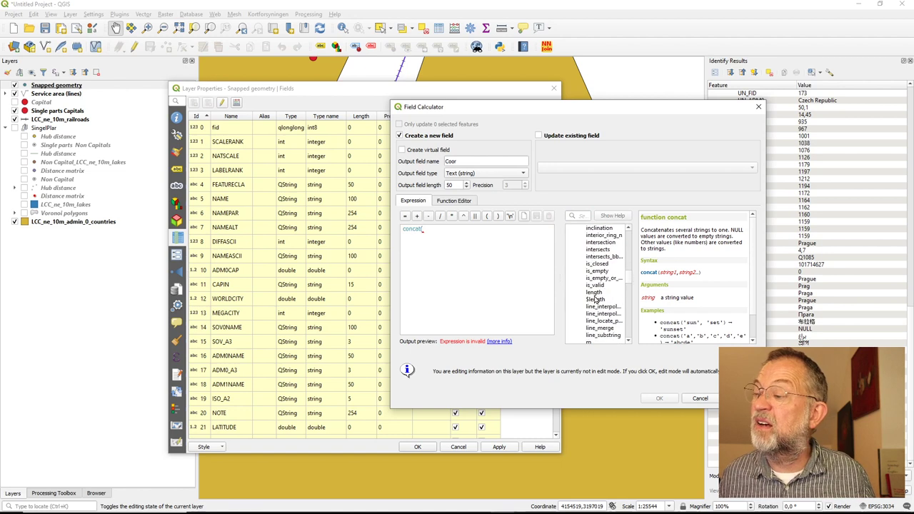
scroll(596, 301, down, 10)
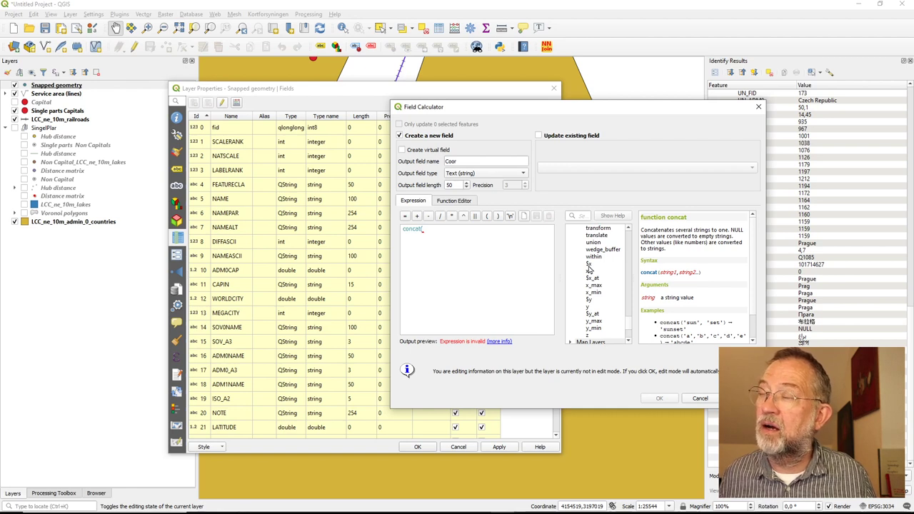
click(589, 264)
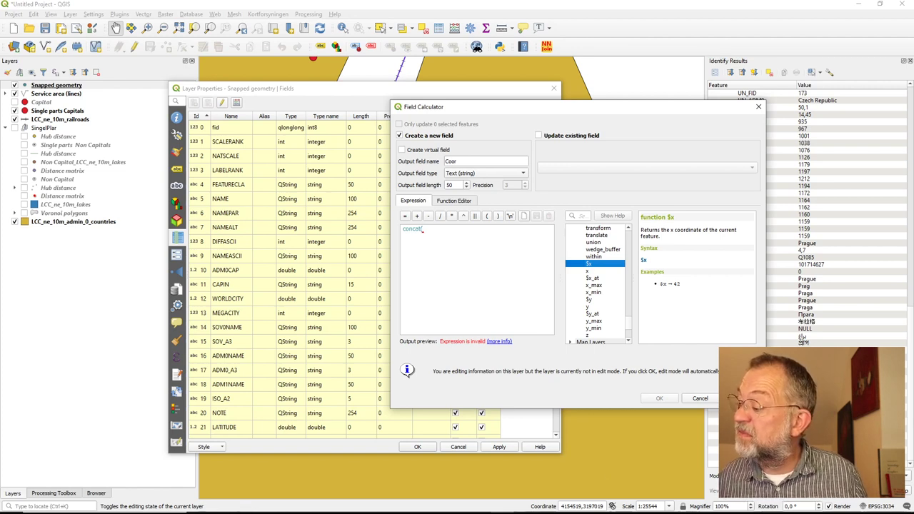
double_click(589, 265)
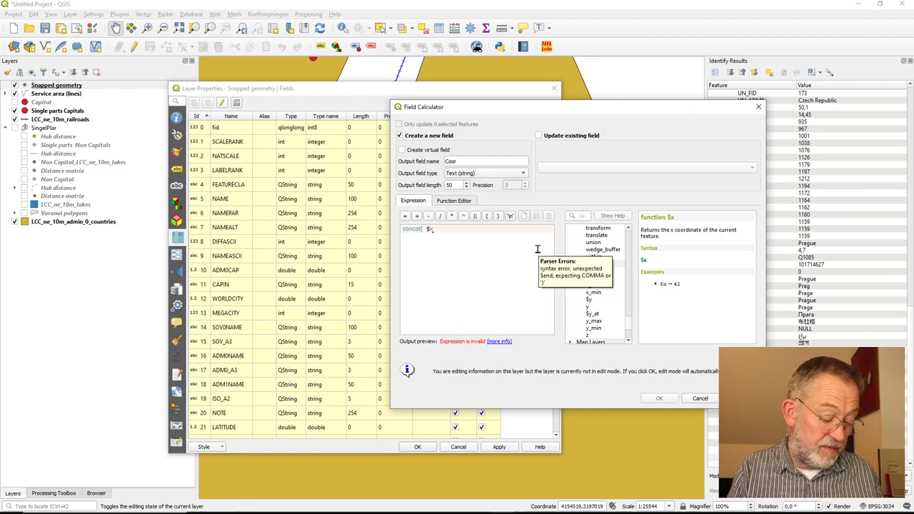
- Wrap $x in round to 5 decimals, then add a separator and a second round(
click(577, 217)
text(round)
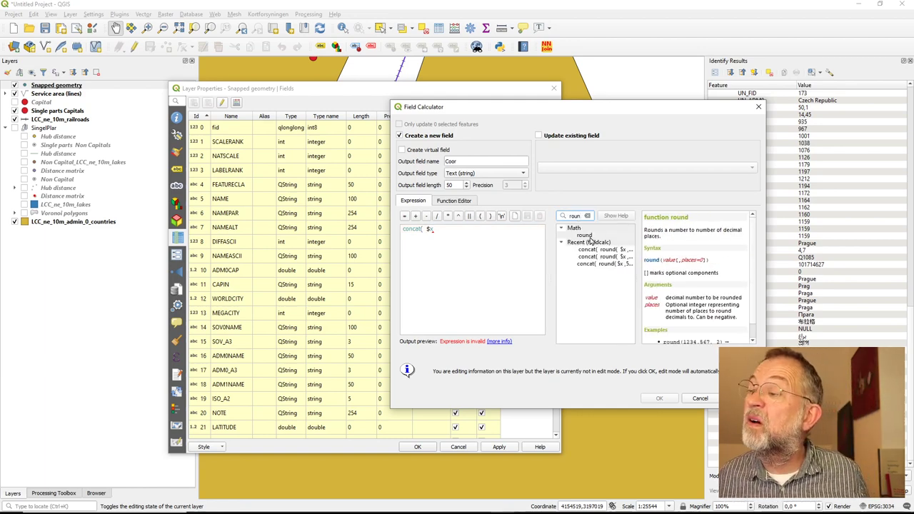
double_click(584, 236)
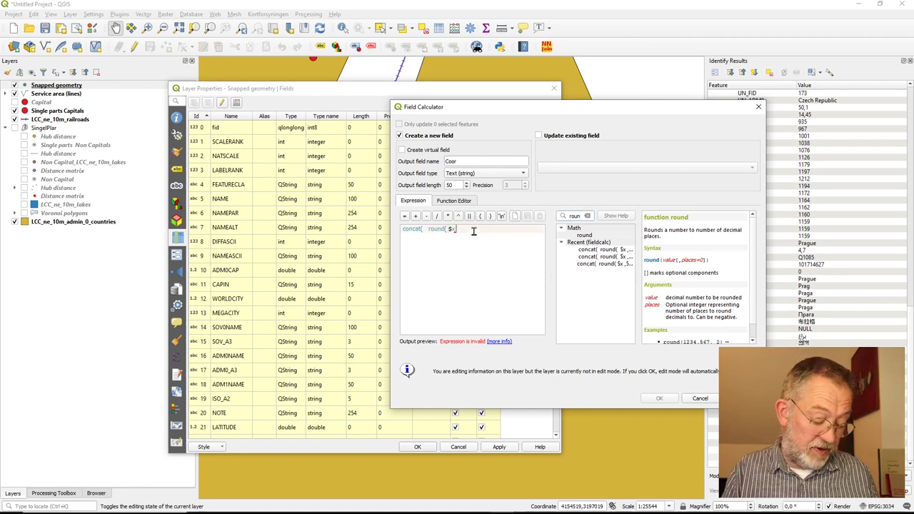
text(,5))
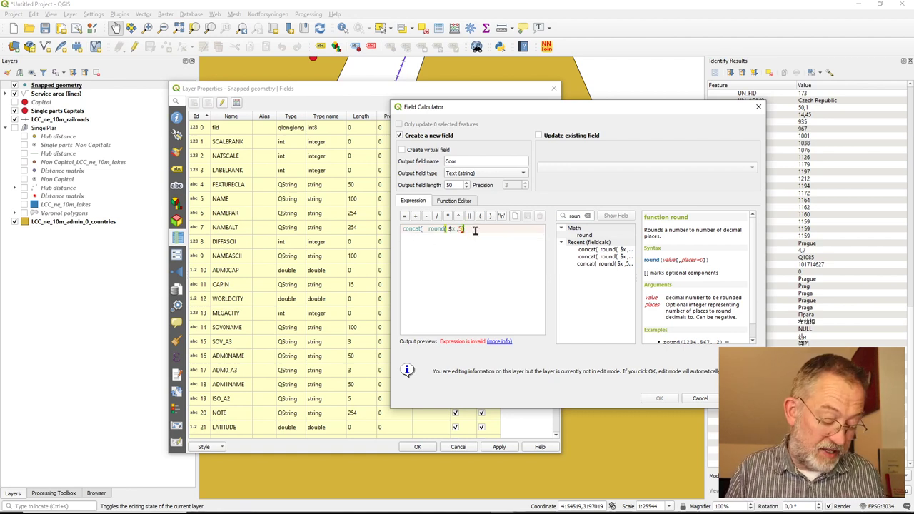
text())
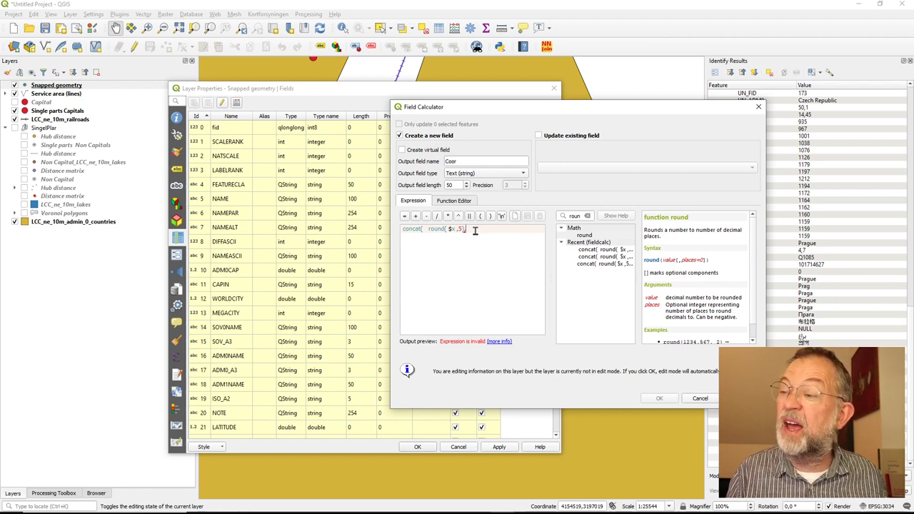
text(,)
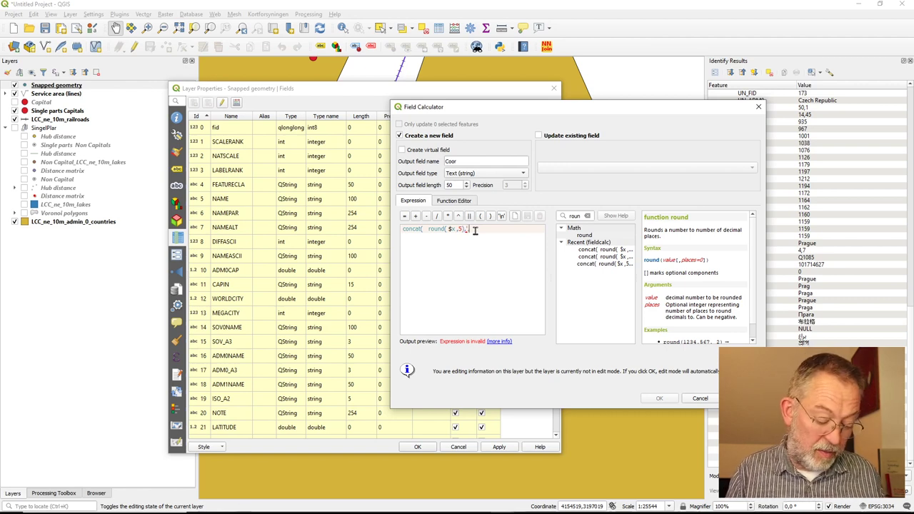
key(Return)
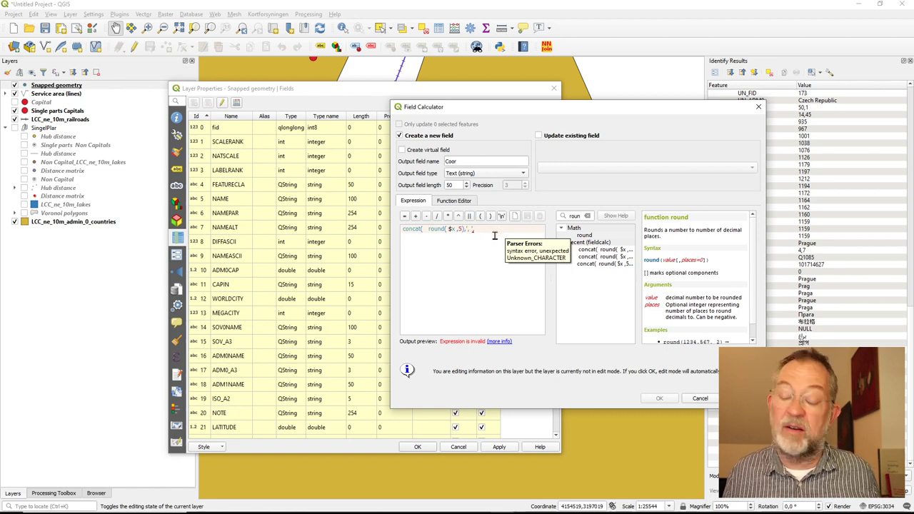
text(,',roun)
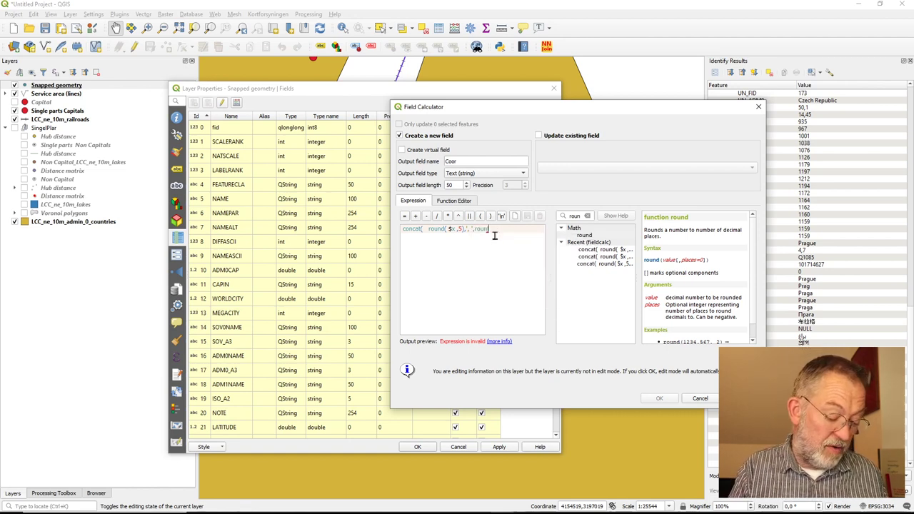
text(d)
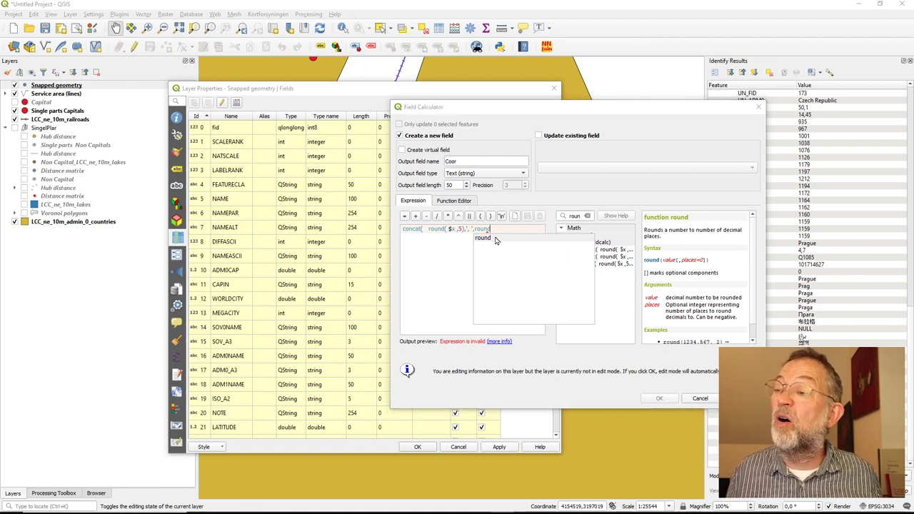
- Clear the function search and browse the Geometry group for $y
click(513, 231)
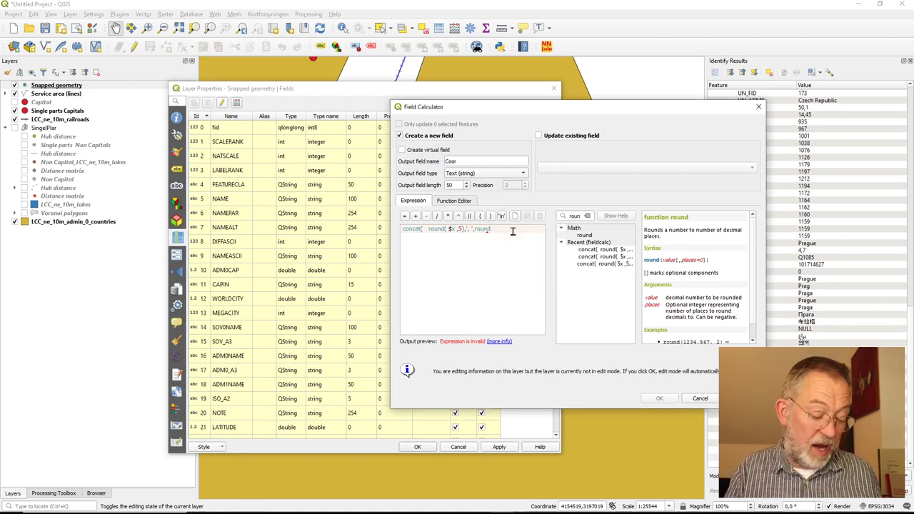
click(579, 217)
double_click(579, 217)
click(588, 217)
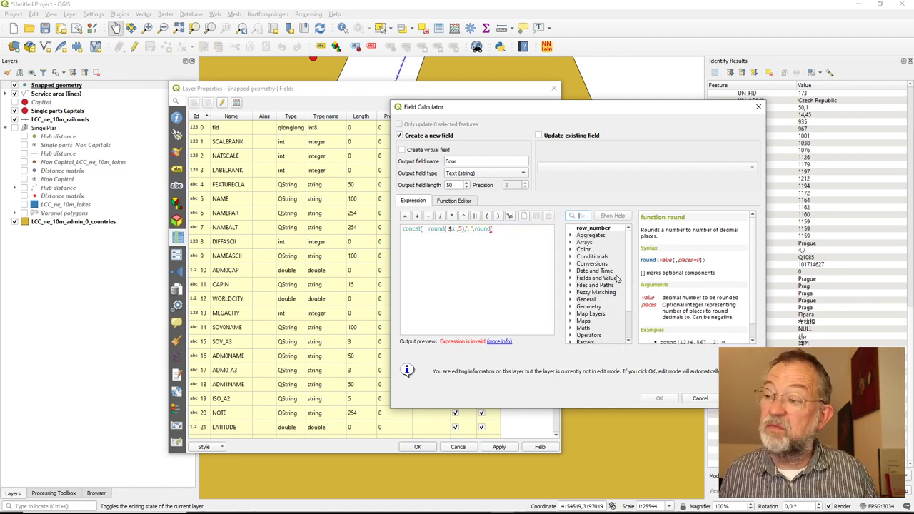
click(571, 257)
click(571, 257)
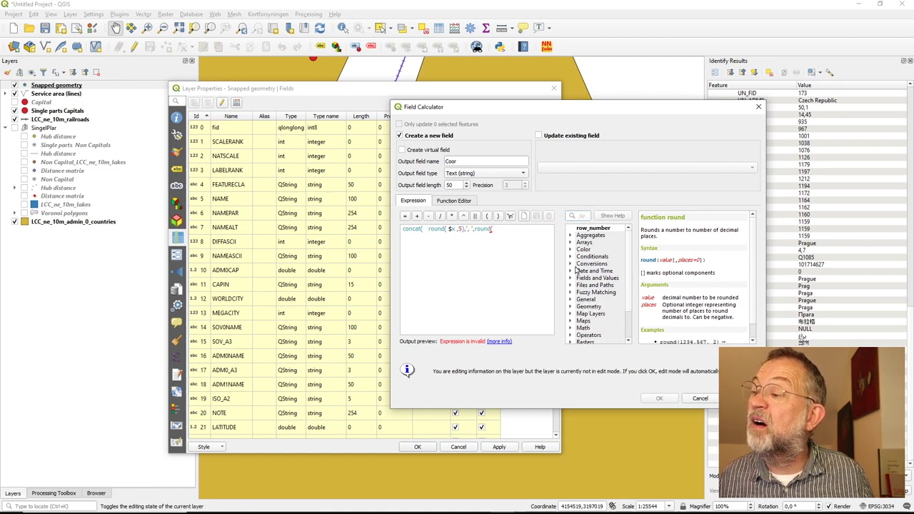
click(572, 307)
scroll(590, 314, down, 8)
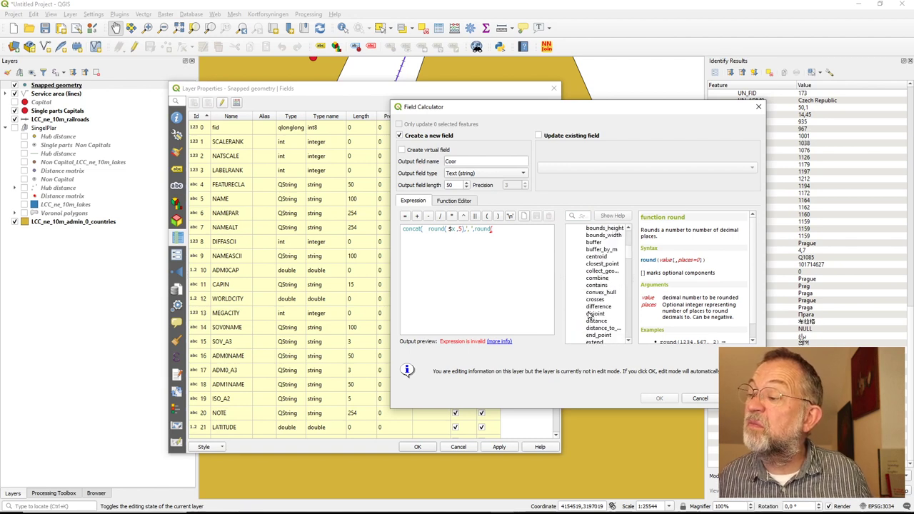
scroll(591, 311, down, 20)
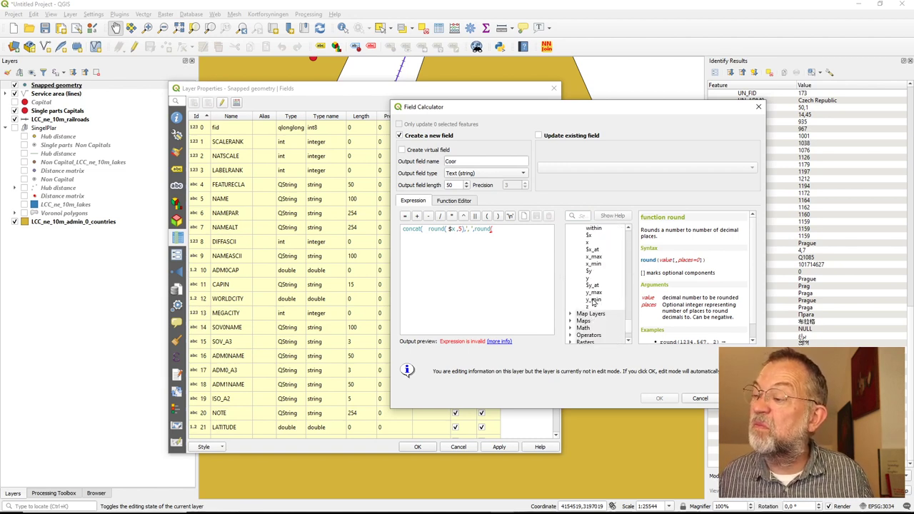
- Insert $y rounded to 5 decimals, closing the expression with round( $y,5))
double_click(588, 271)
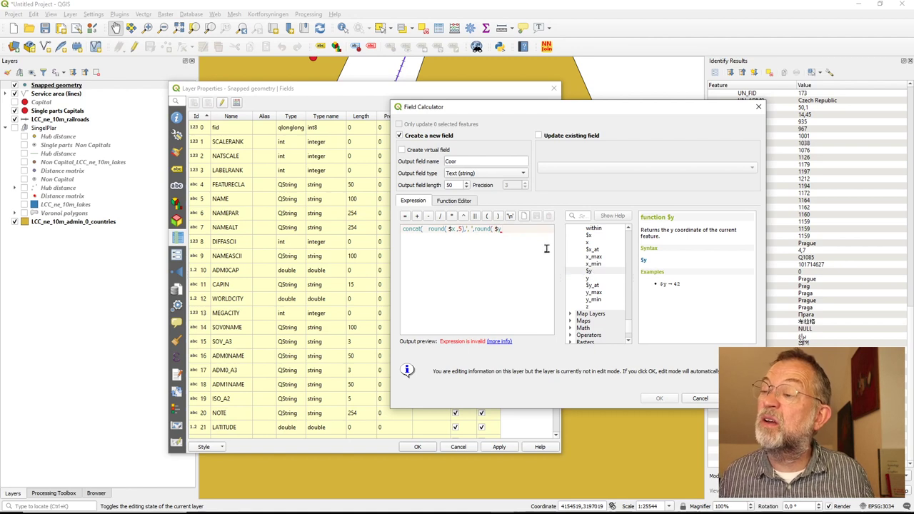
text(,)
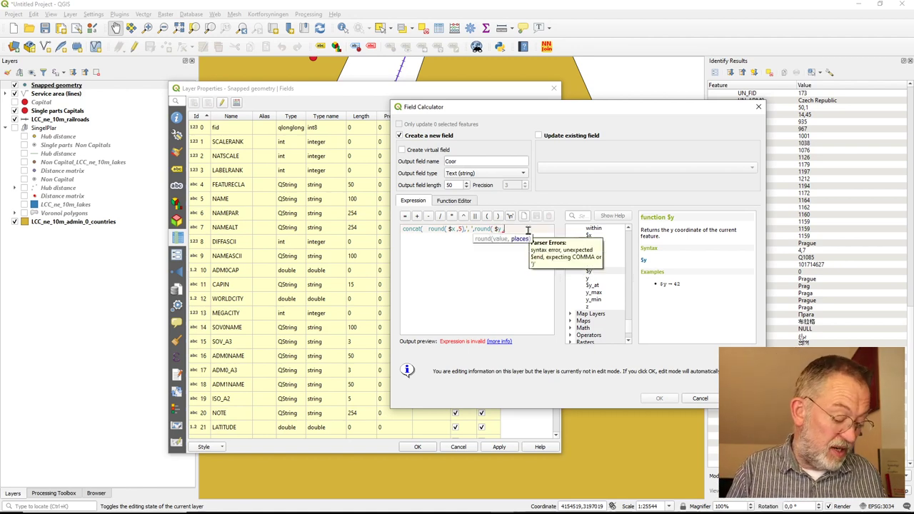
text(5))
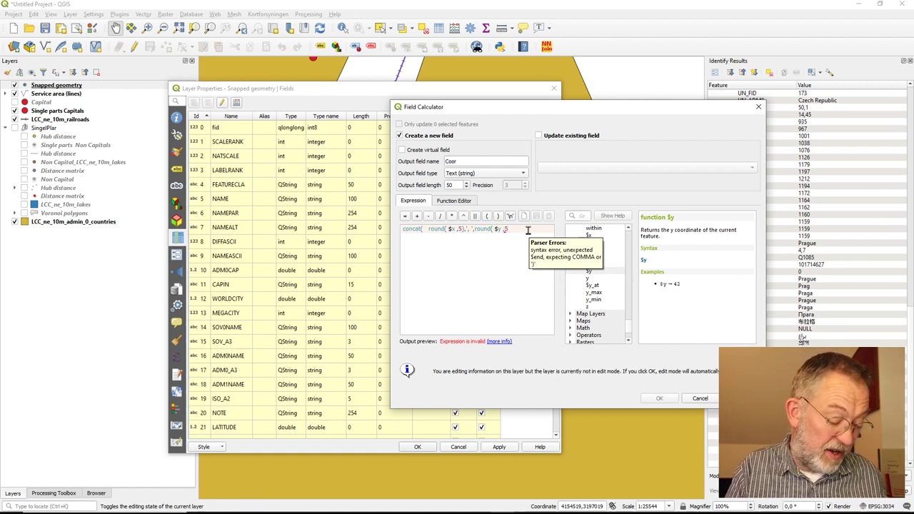
text())
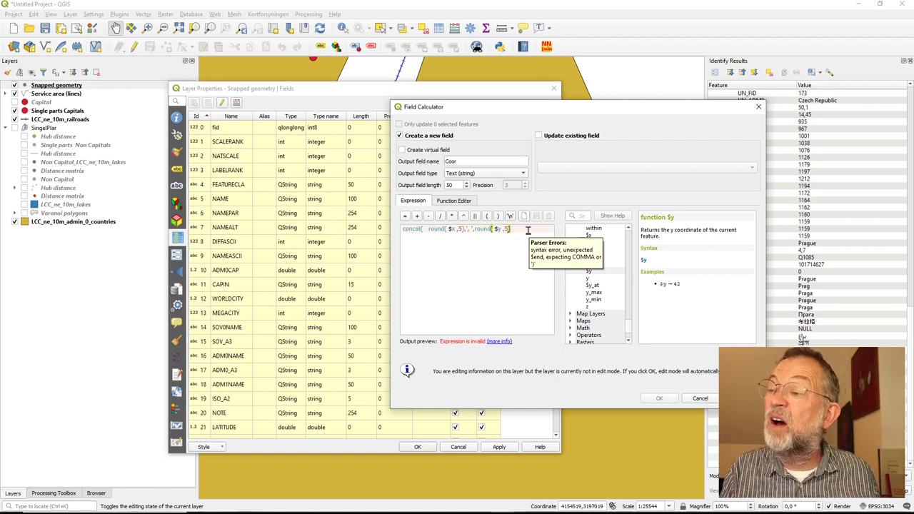
text())
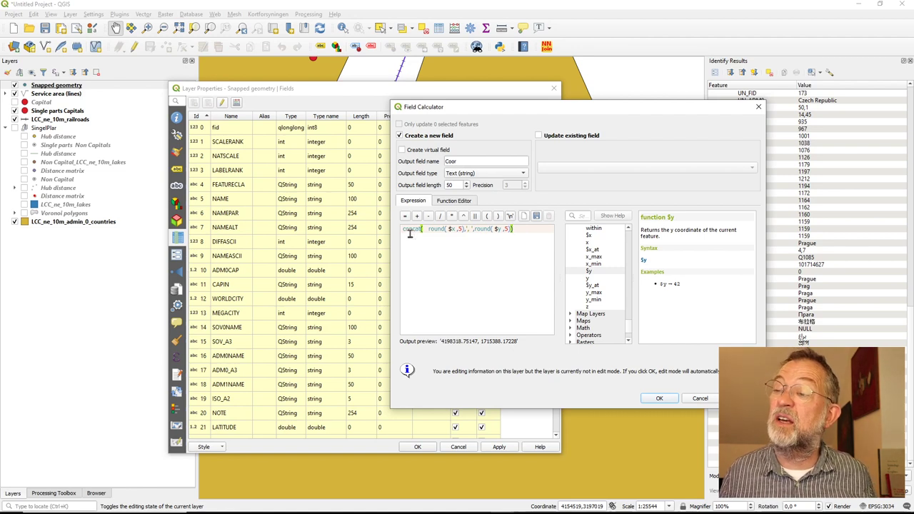
key(ctrl+a)
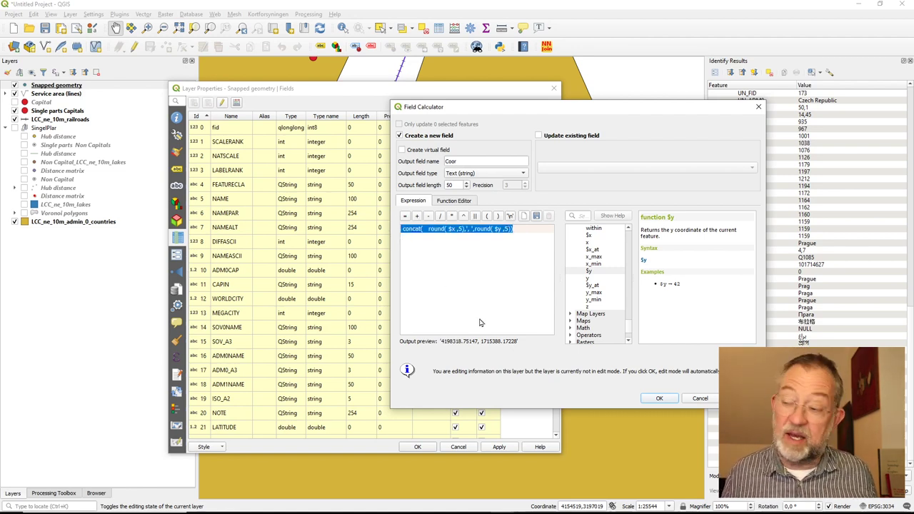
- Calculate the Coor field, close Layer Properties, and save edits to Snapped geometry
click(660, 399)
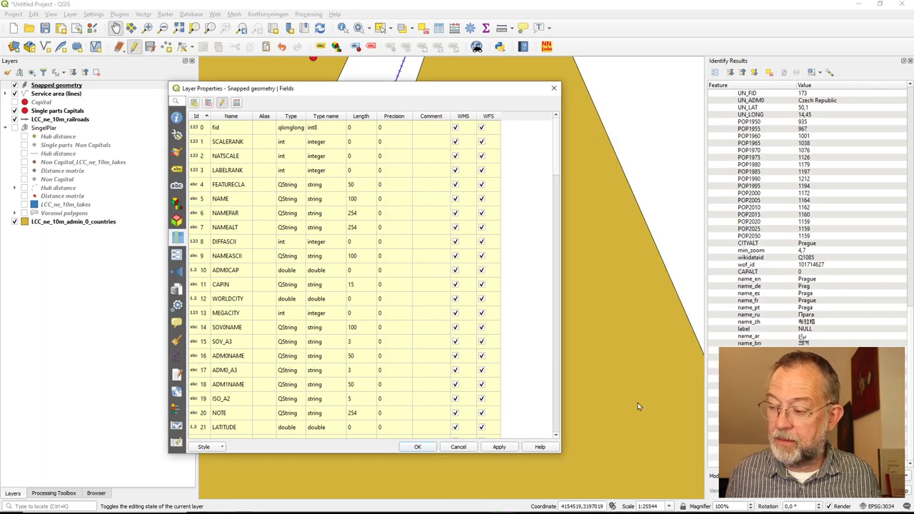
click(422, 449)
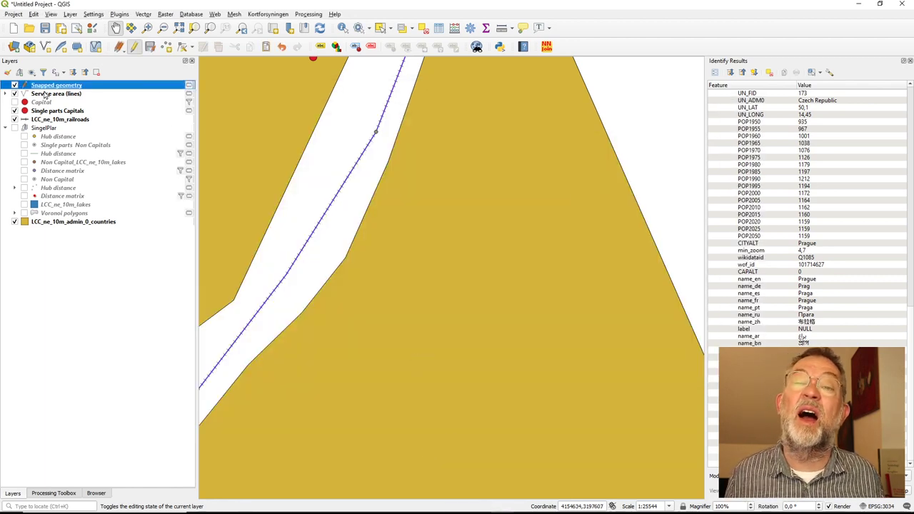
click(134, 47)
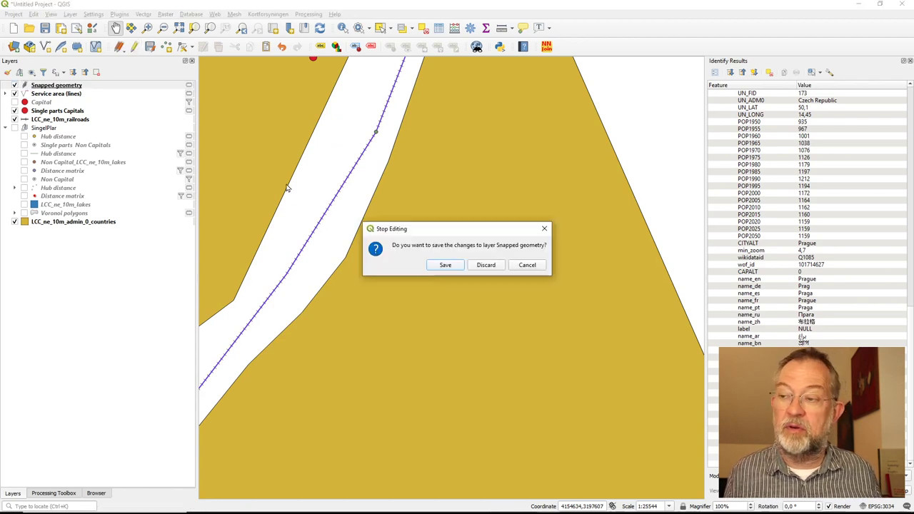
click(453, 267)
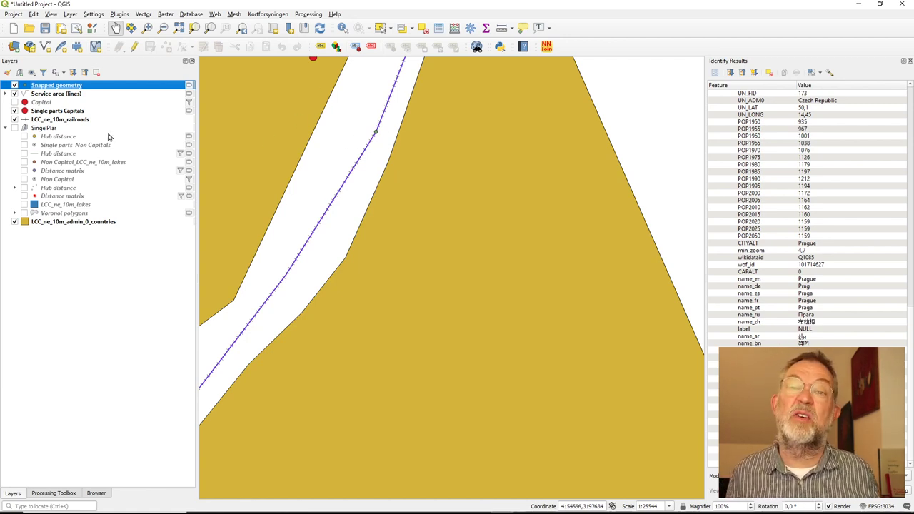
- Open the Snapped geometry attribute table and scroll through its 48 features
right_click(81, 86)
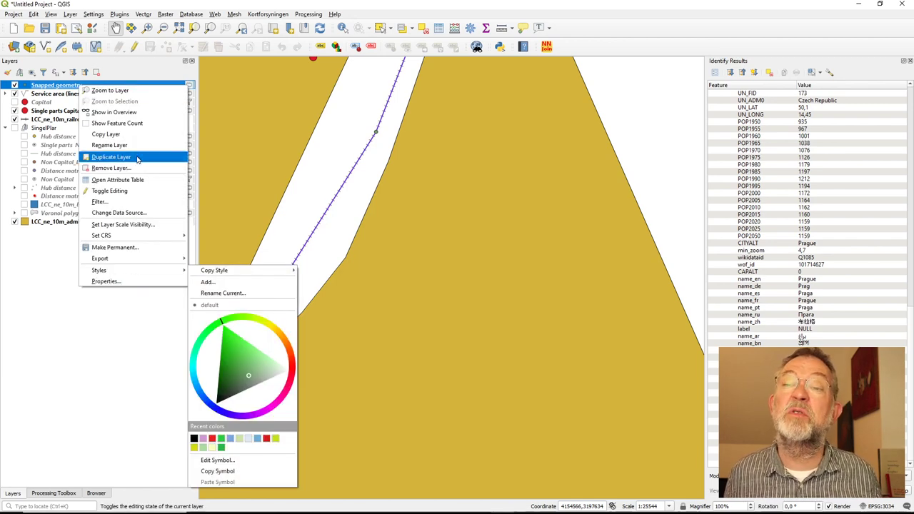
click(137, 180)
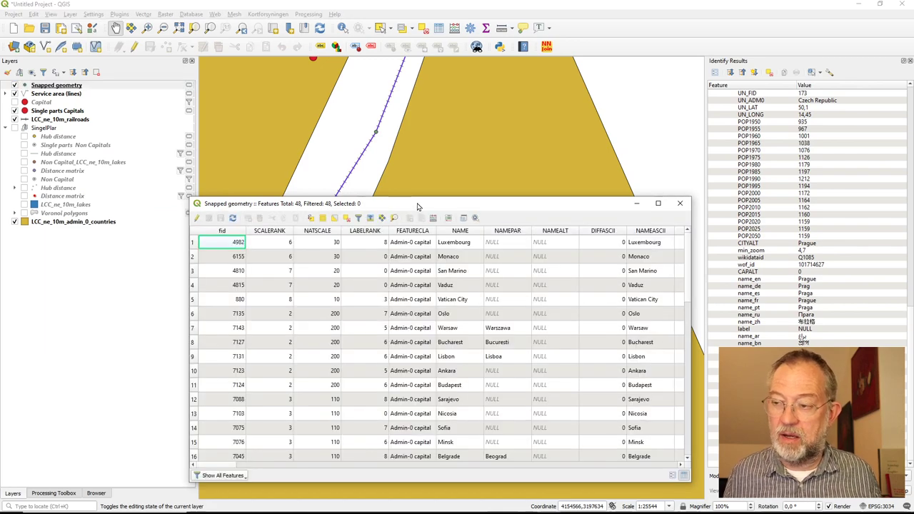
drag(420, 206, 331, 77)
scroll(370, 285, down, 3)
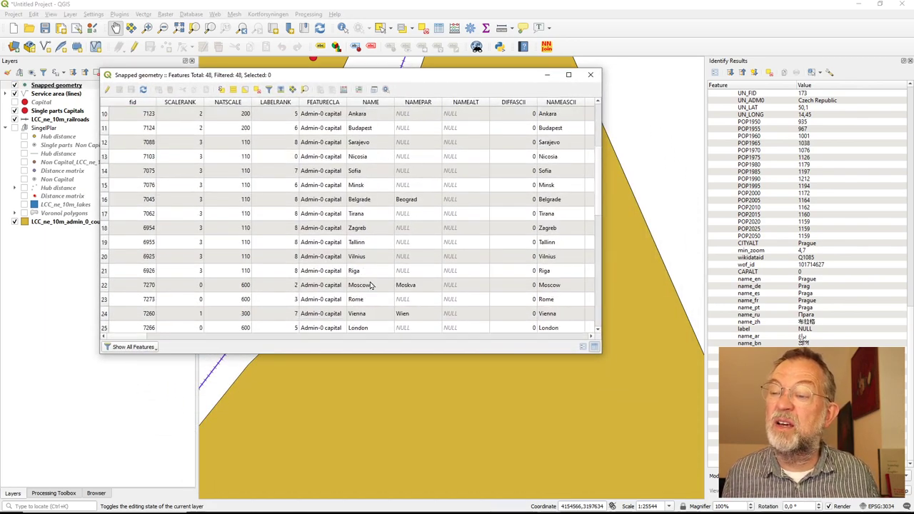
scroll(370, 286, down, 3)
scroll(370, 290, down, 5)
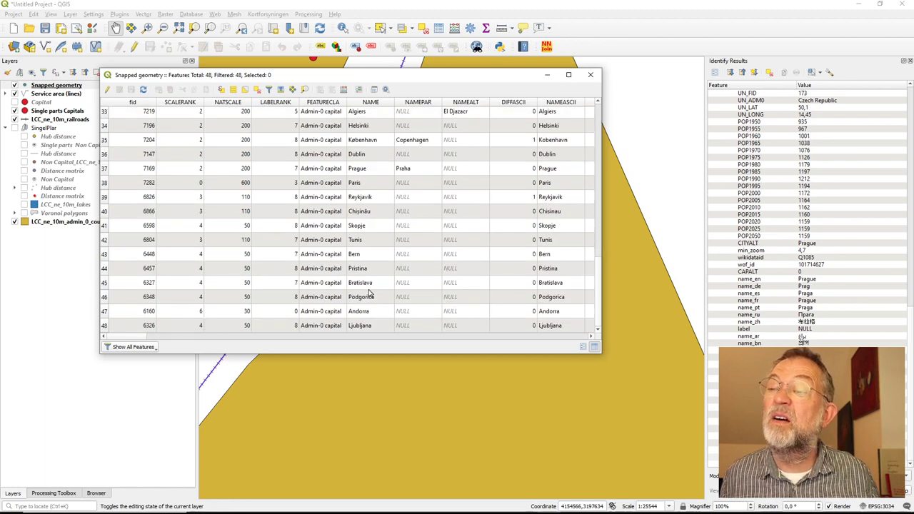
scroll(370, 292, up, 3)
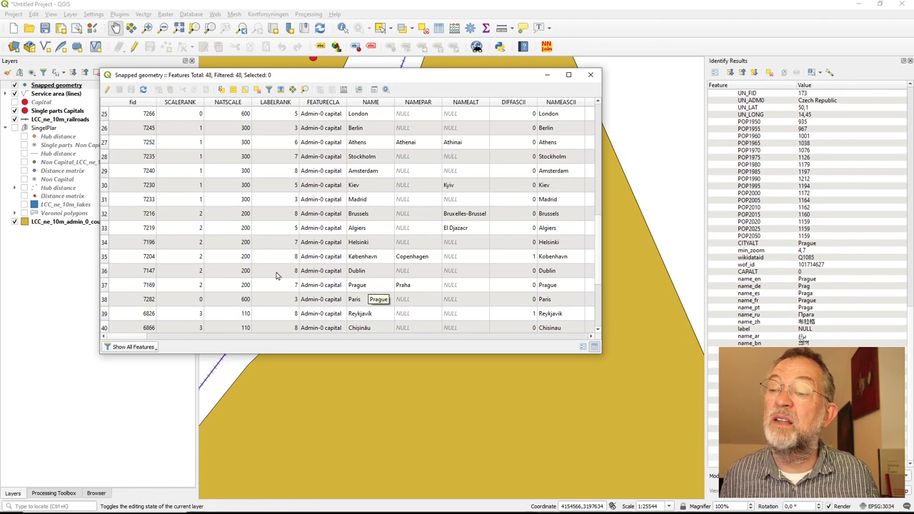
- Select the København row and widen the table window and the Coor column to show full coordinates
click(123, 259)
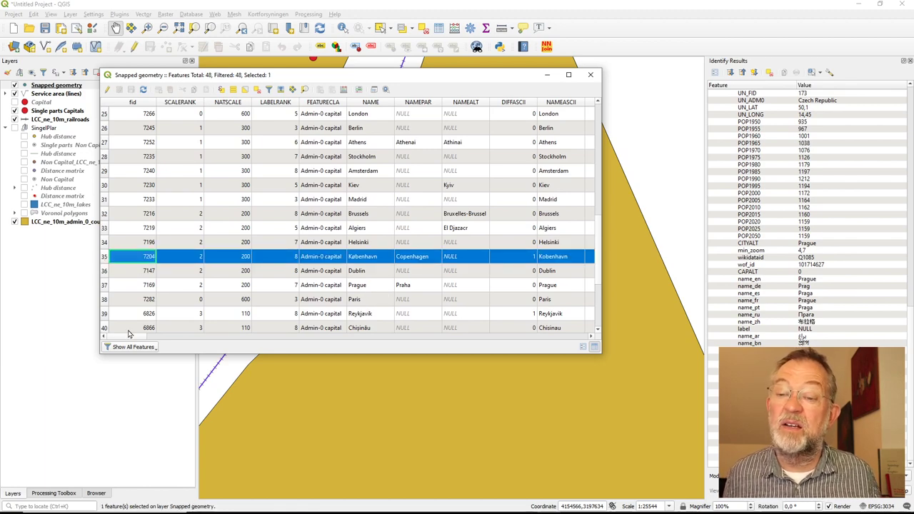
drag(129, 335, 584, 340)
drag(603, 258, 666, 260)
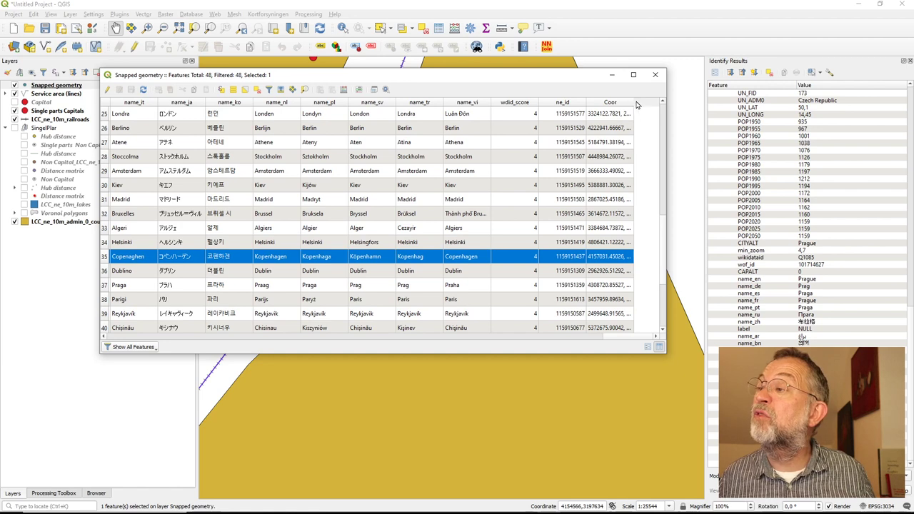
drag(632, 102, 694, 103)
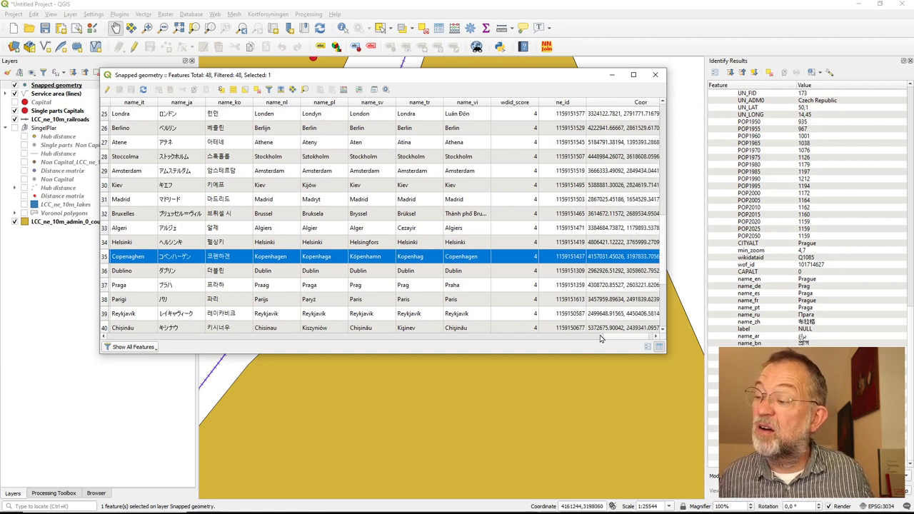
drag(621, 337, 633, 339)
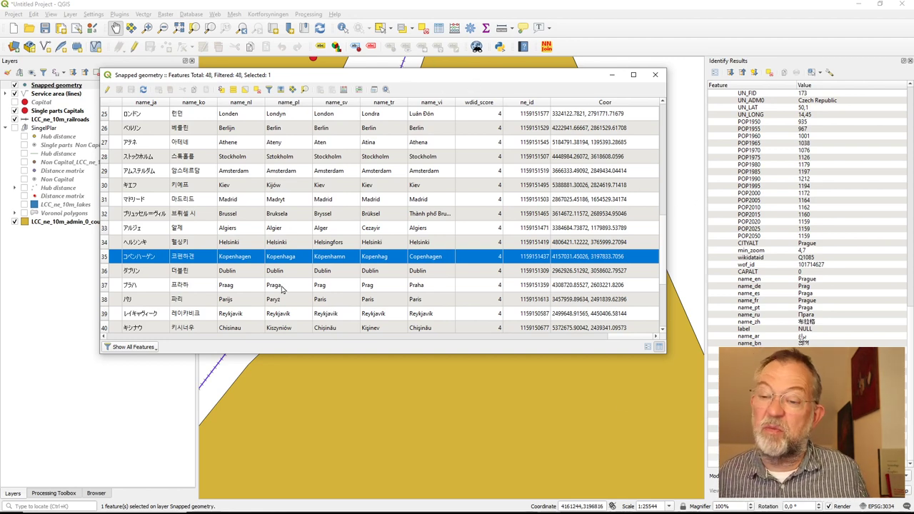
click(343, 28)
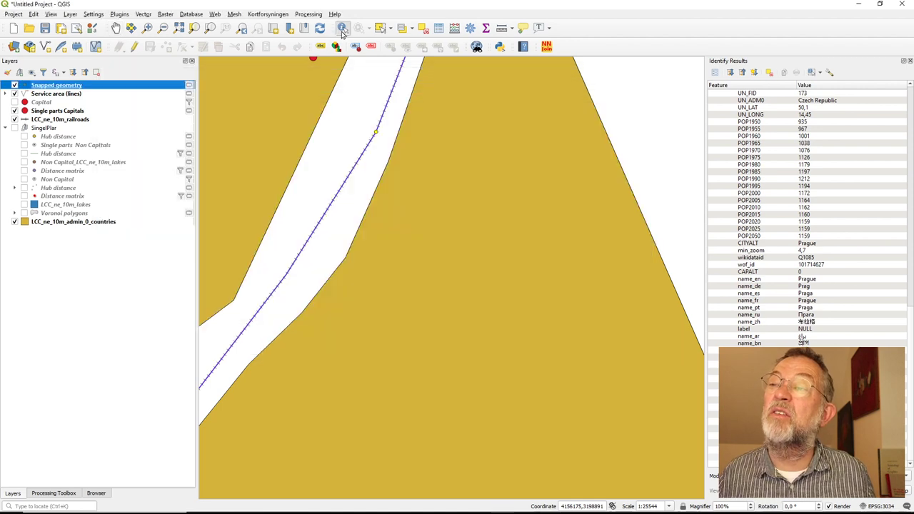
click(339, 198)
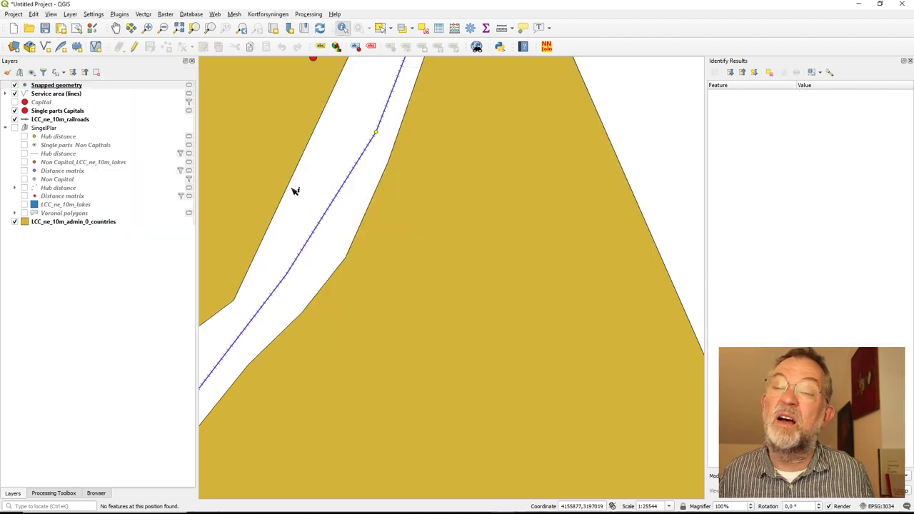
click(77, 95)
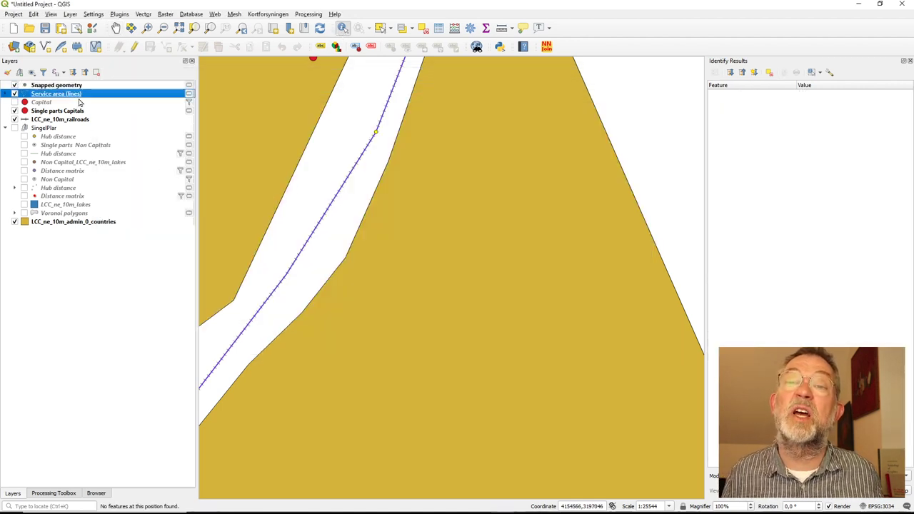
click(348, 180)
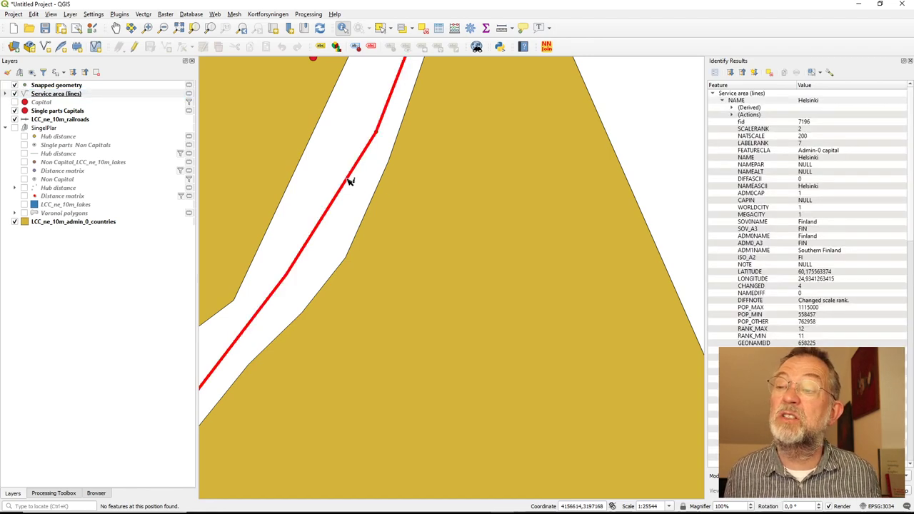
scroll(772, 307, down, 15)
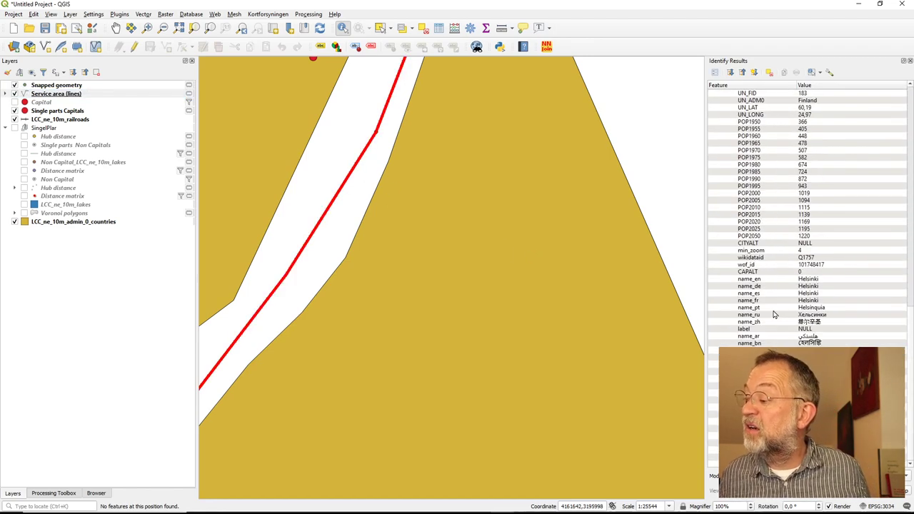
key(alt+Tab)
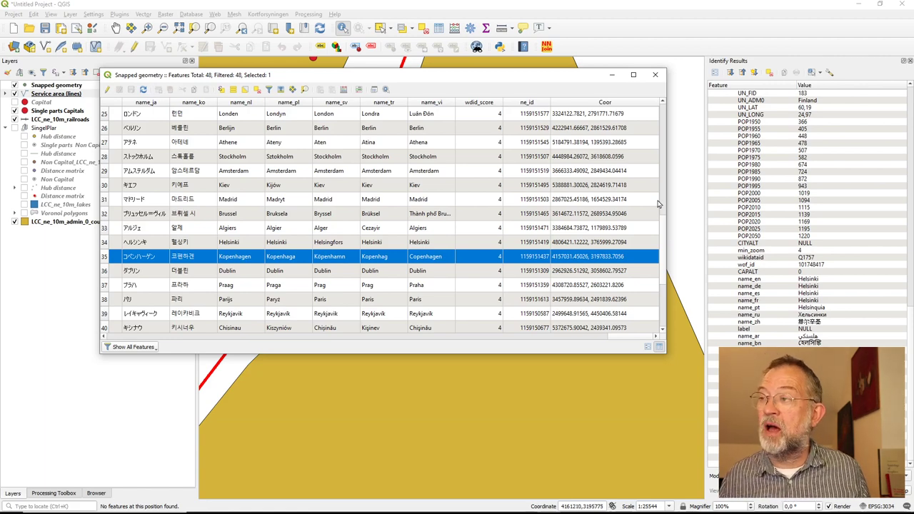
click(656, 75)
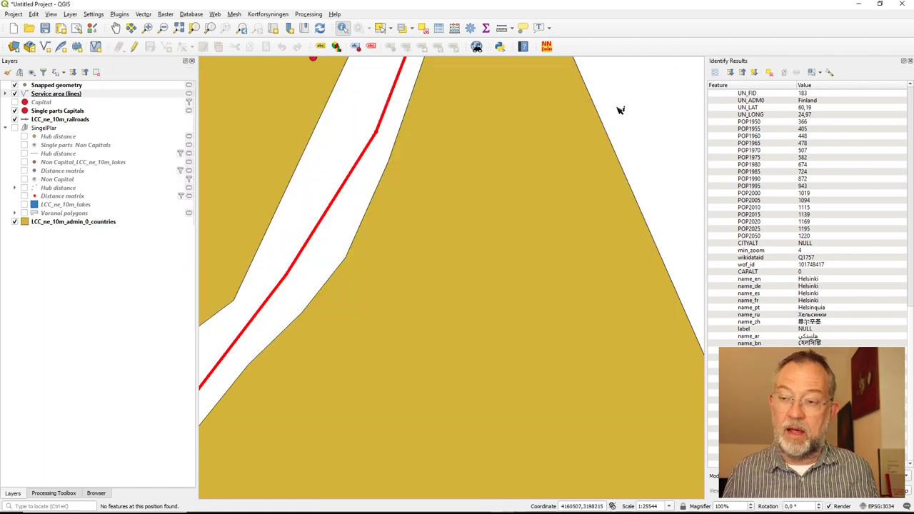
- Add a new join in Service area (lines) properties using Snapped geometry as the join layer
right_click(71, 96)
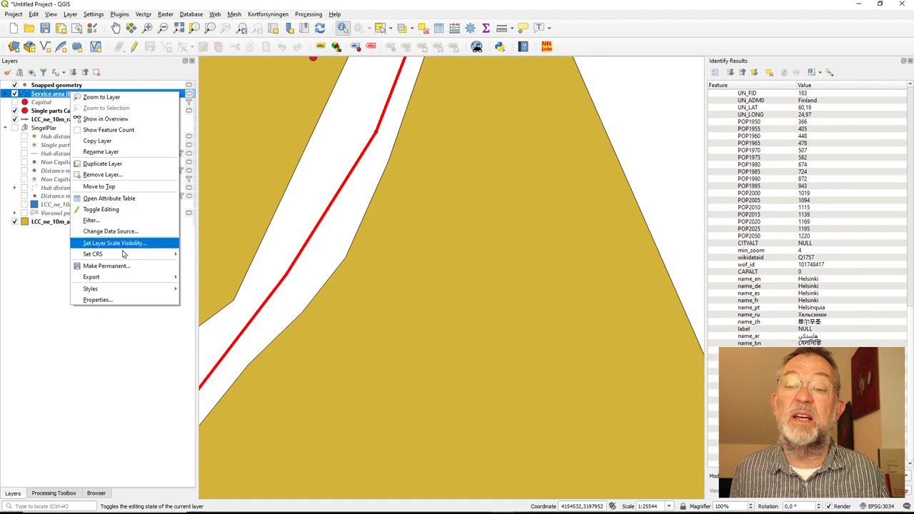
click(124, 300)
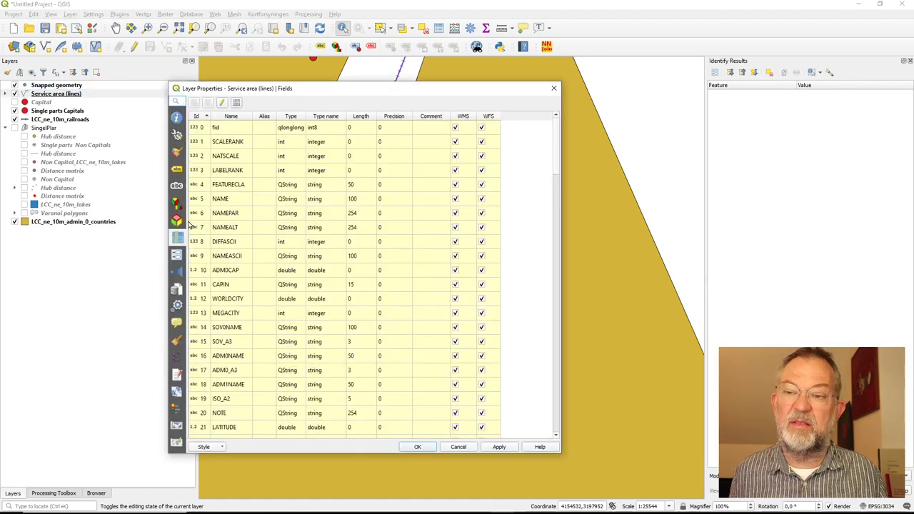
click(177, 273)
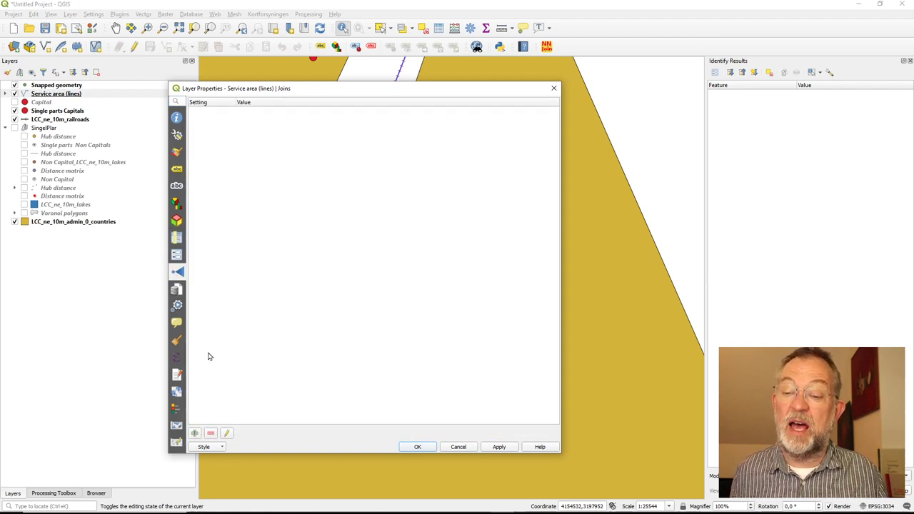
click(194, 433)
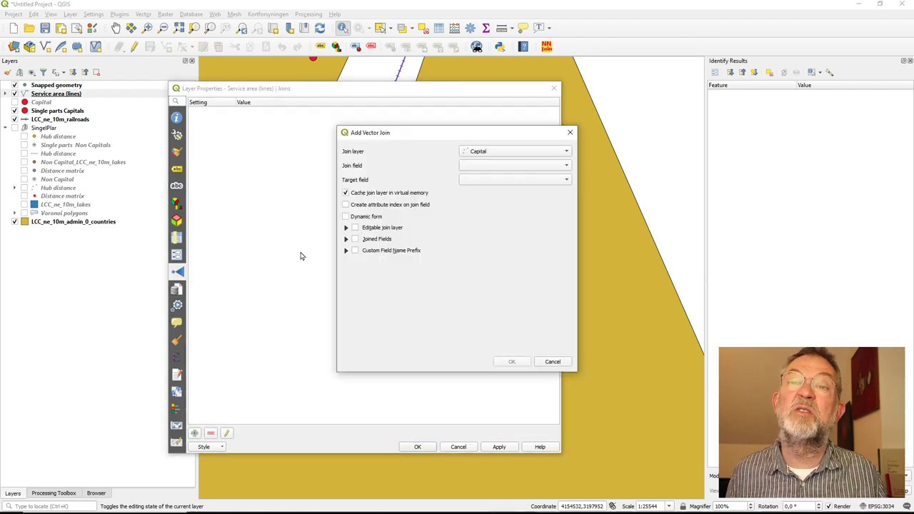
click(512, 153)
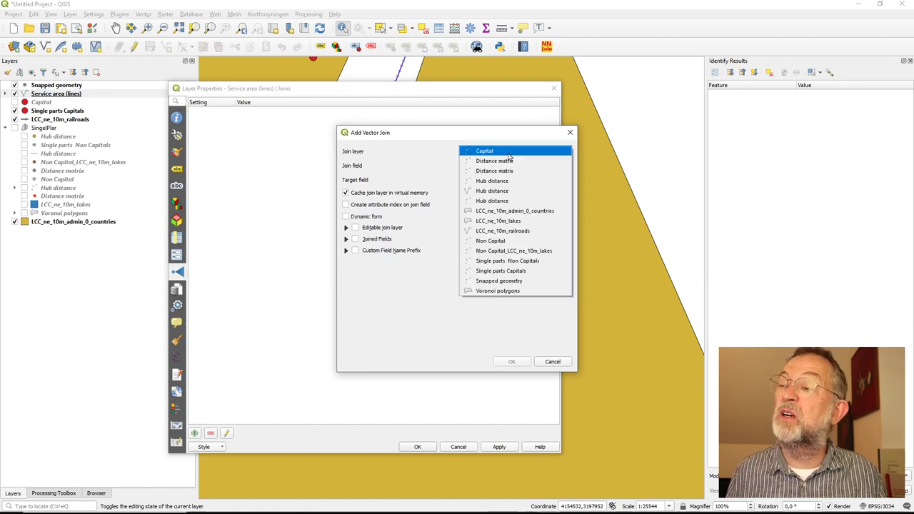
click(516, 282)
- Set join field Coor and target field start, then confirm and apply the join
click(507, 165)
scroll(497, 464, down, 20)
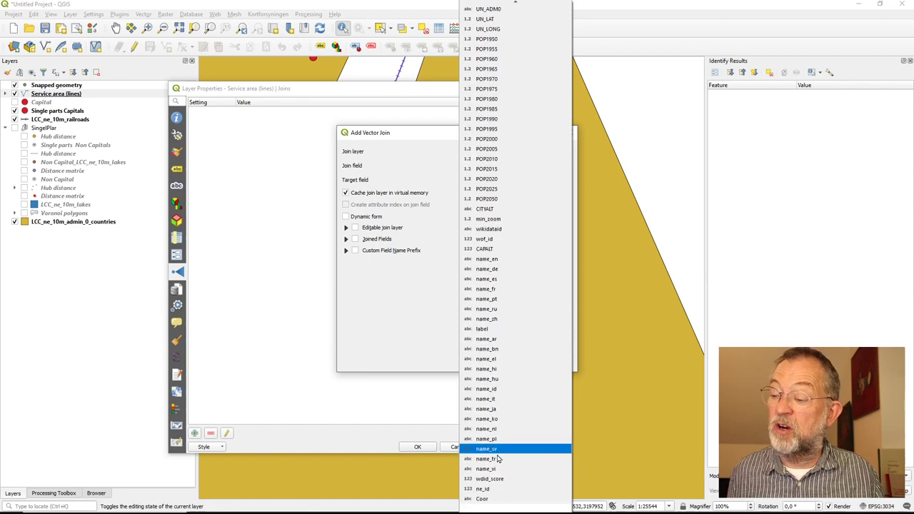
click(491, 500)
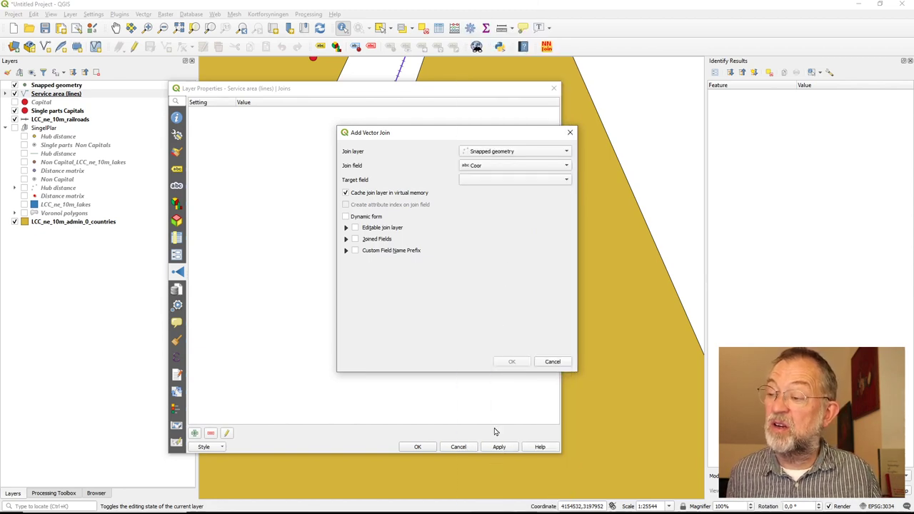
click(491, 182)
scroll(502, 302, down, 9)
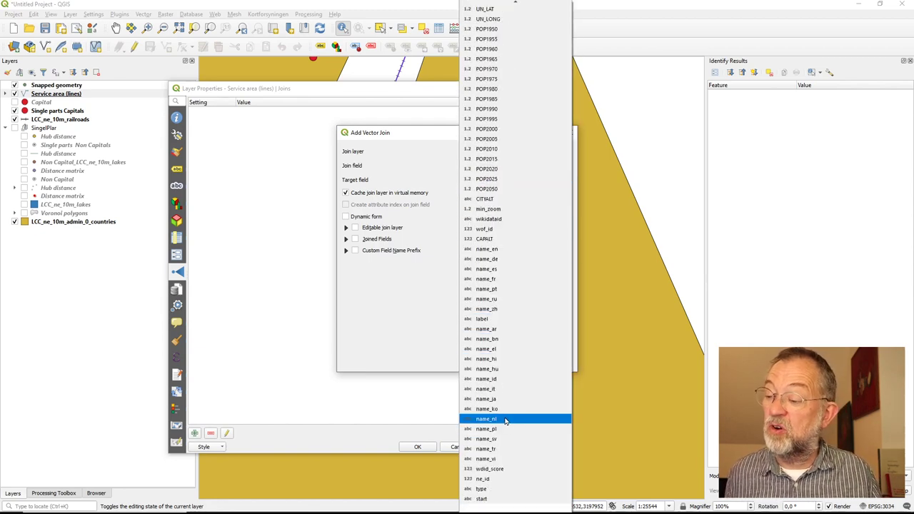
click(492, 499)
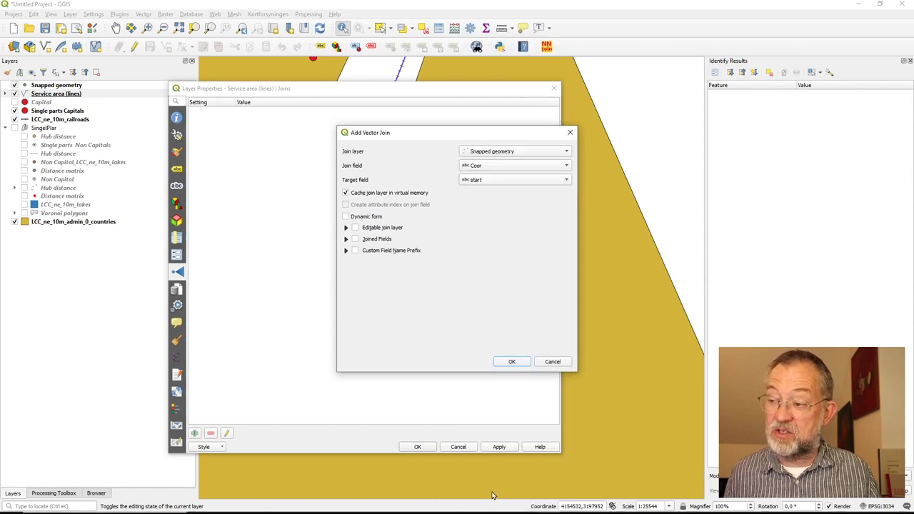
click(511, 362)
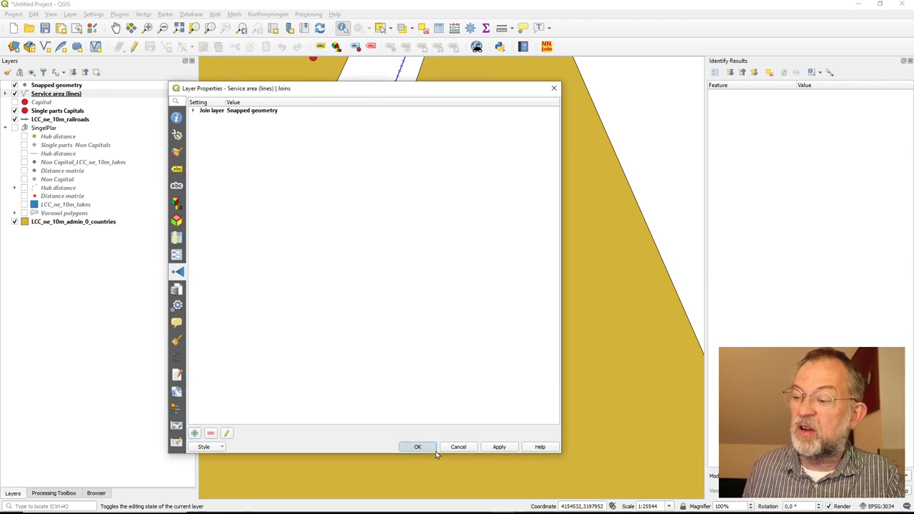
click(502, 448)
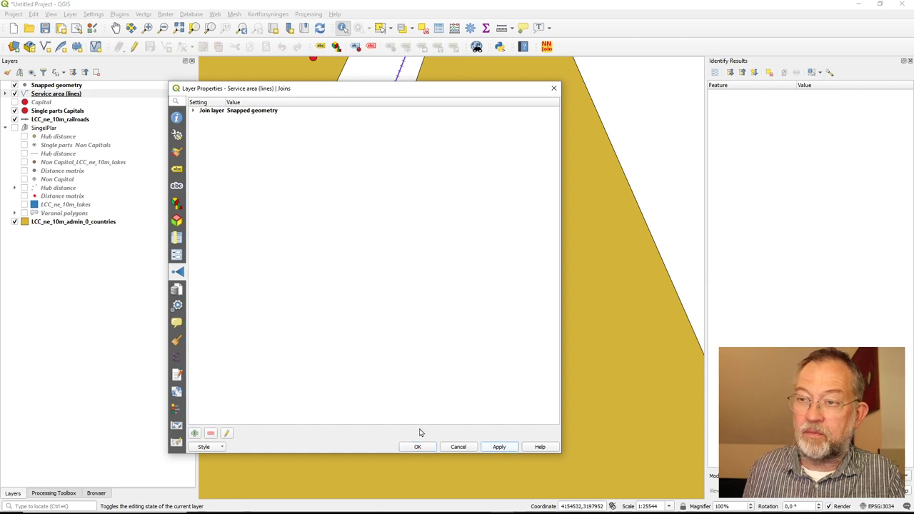
- Reclassify the Symbology categories by Snapped geometry_NAME, replacing old classes, and close properties with OK
click(178, 153)
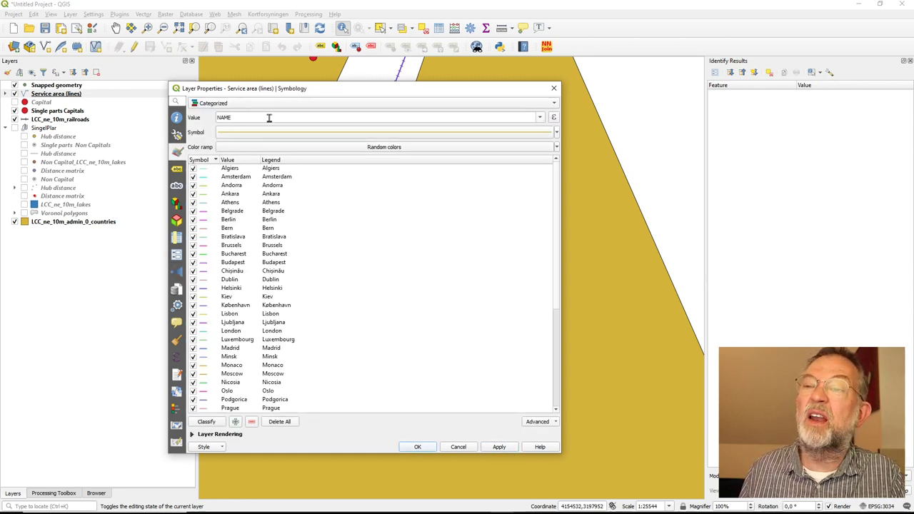
click(540, 118)
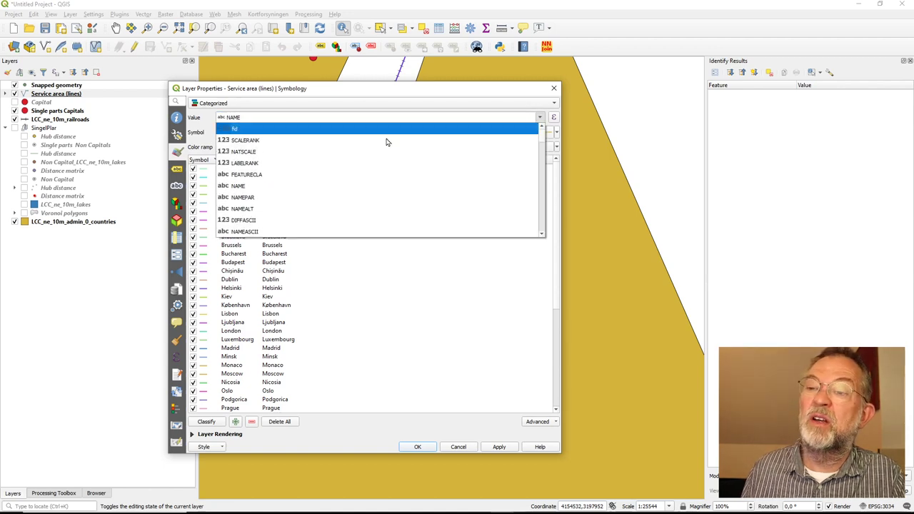
scroll(364, 172, down, 15)
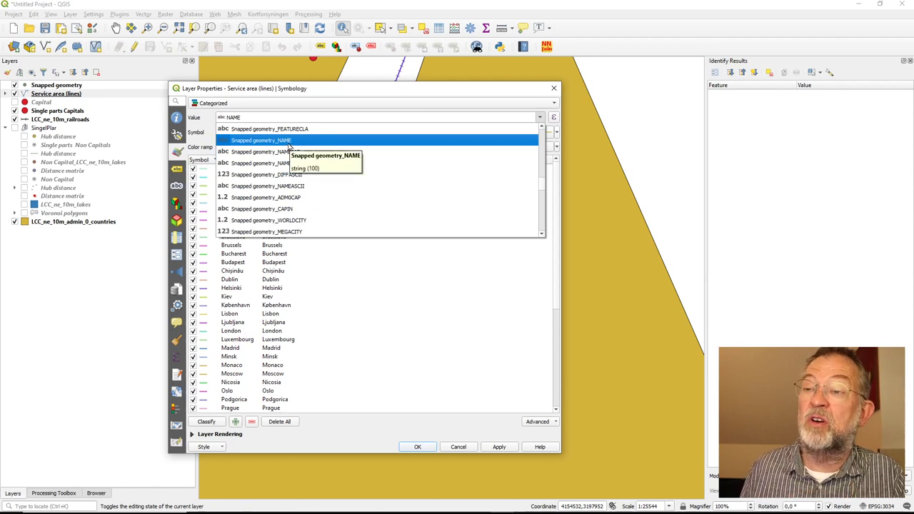
click(289, 141)
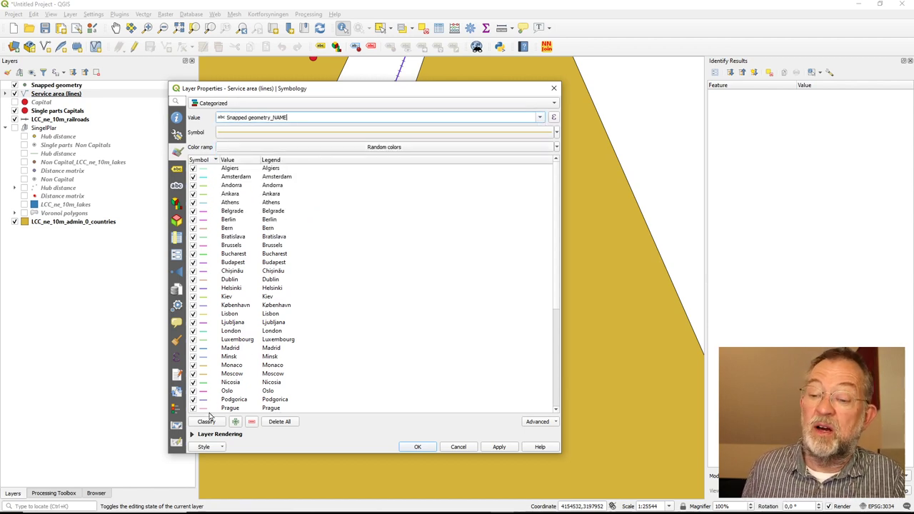
click(206, 421)
click(376, 287)
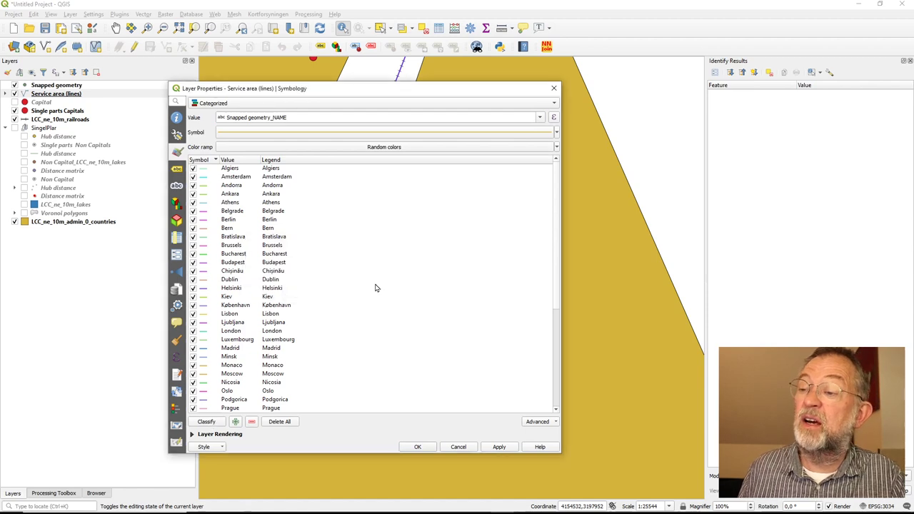
click(420, 448)
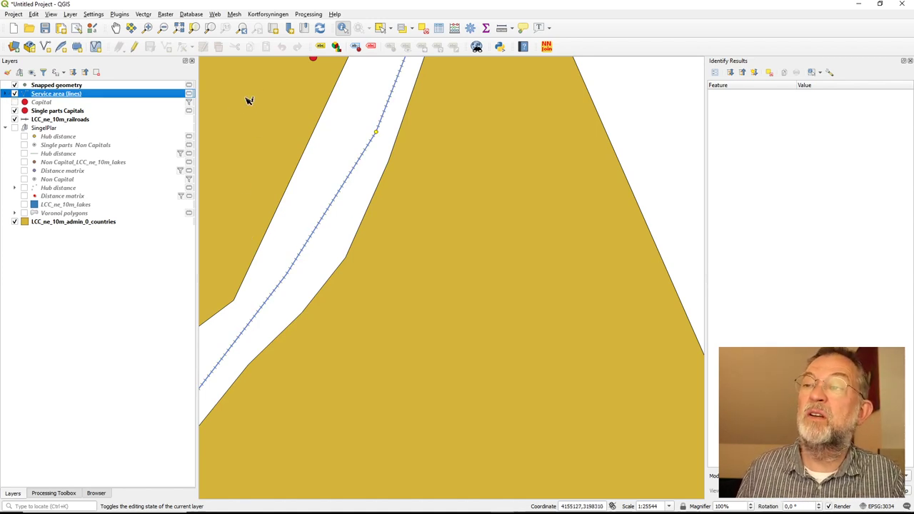
- Identify a service line showing joined name København, expand the layer's capital categories, then clear results
click(348, 184)
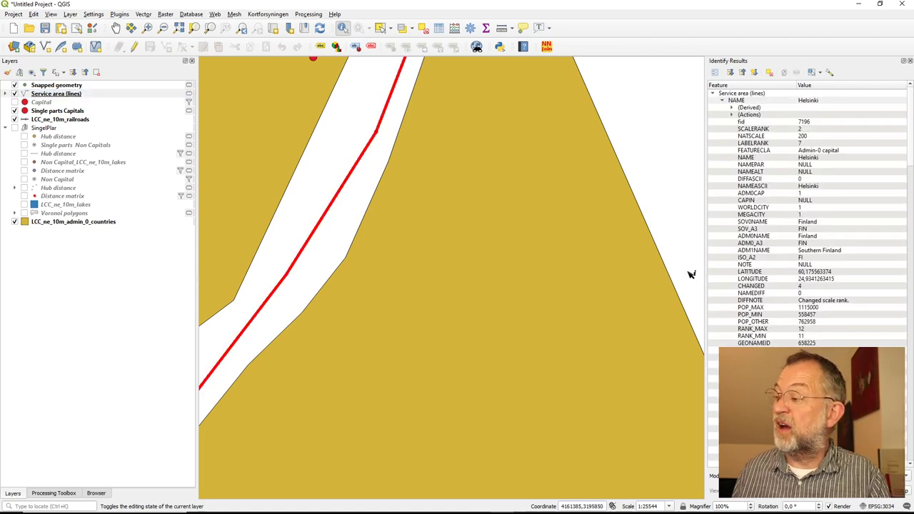
scroll(821, 286, down, 10)
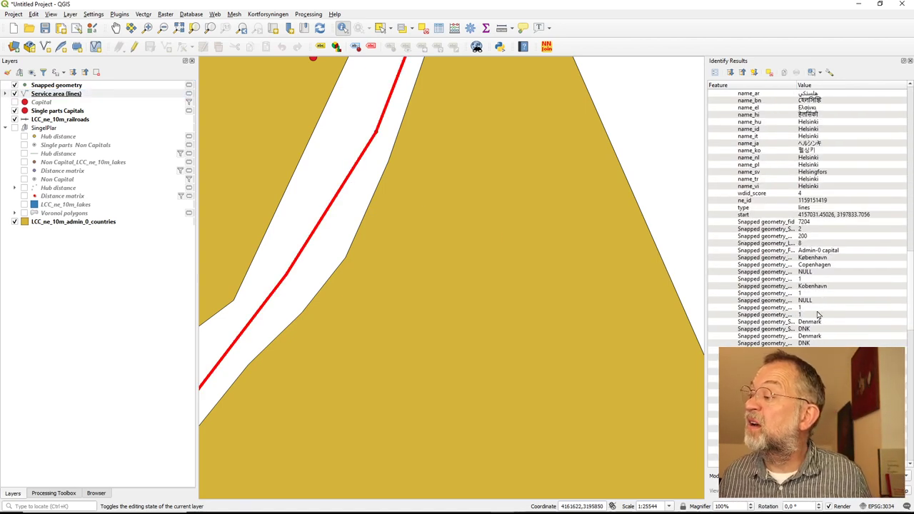
scroll(631, 322, down, 5)
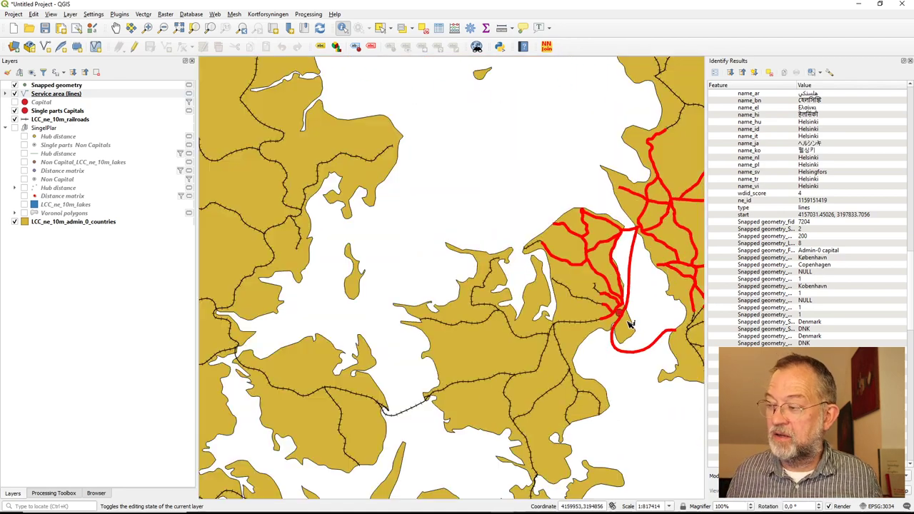
scroll(622, 336, down, 2)
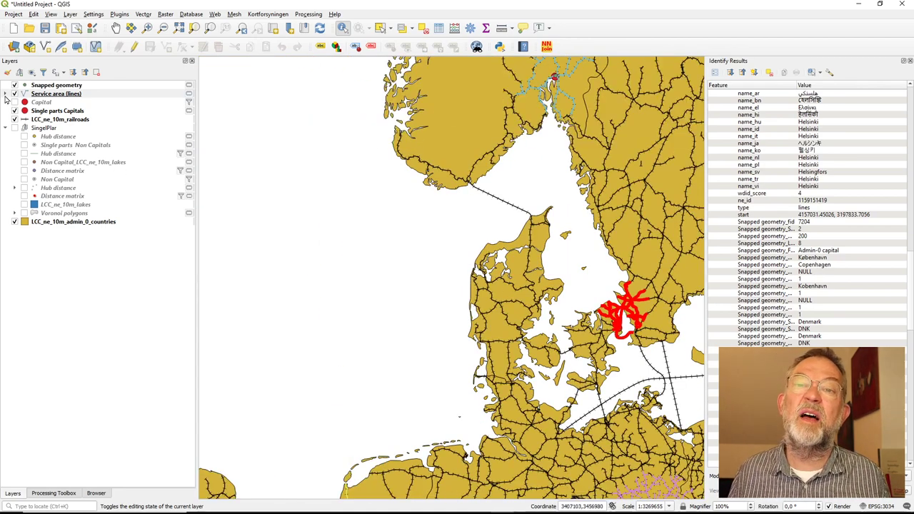
click(5, 94)
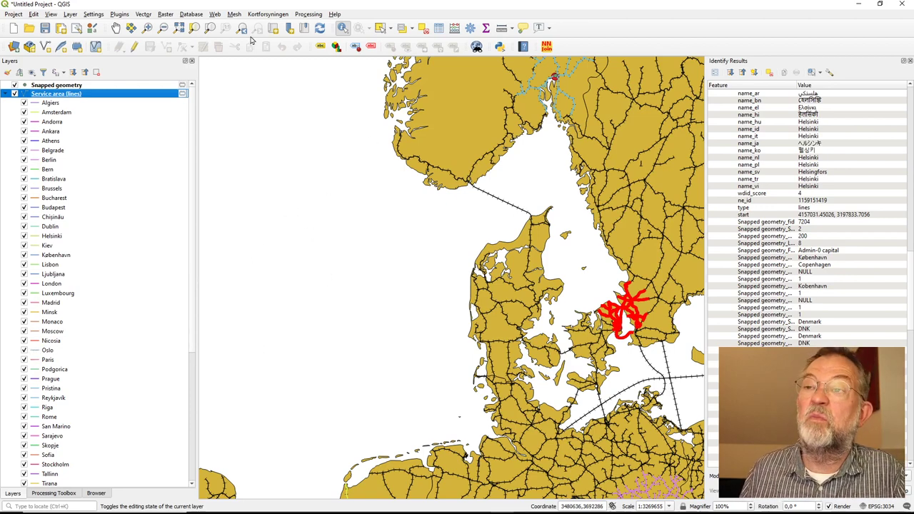
click(348, 283)
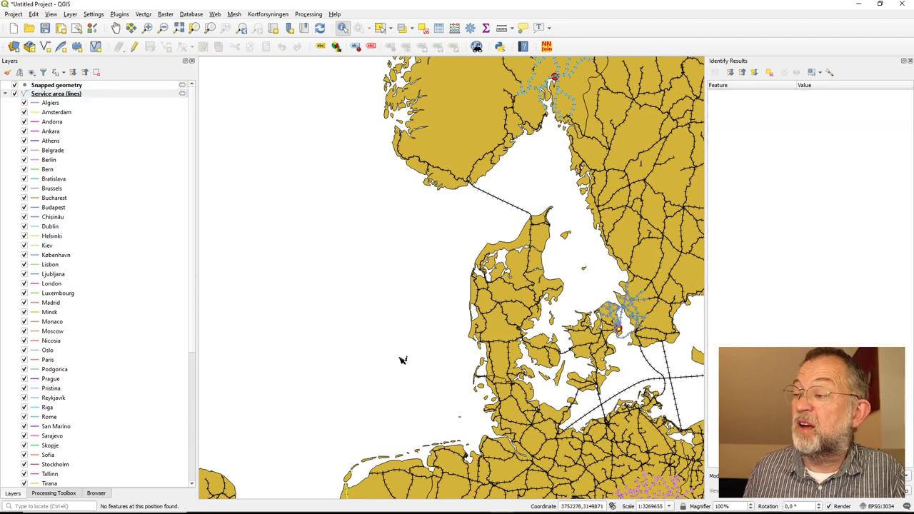
- Pan and zoom out to show every capital's colored one-hour service lines across Europe
click(116, 27)
drag(431, 386, 350, 224)
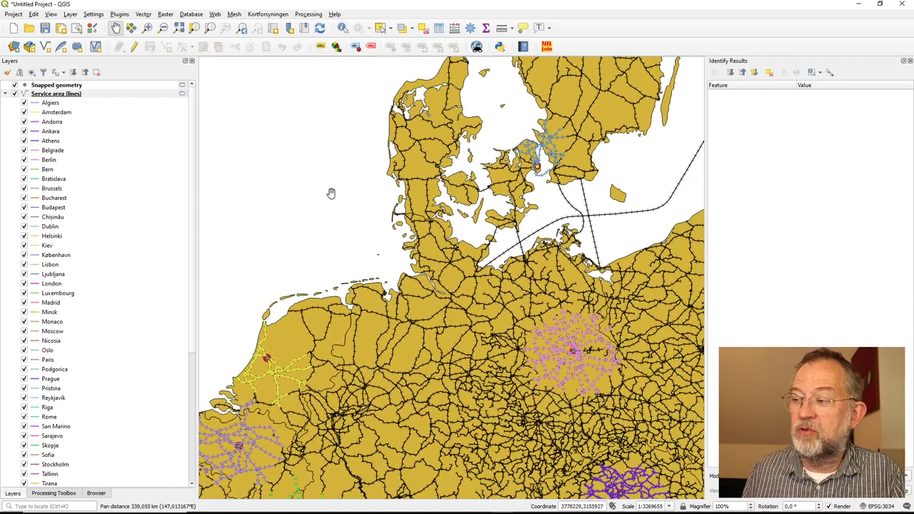
scroll(377, 264, down, 2)
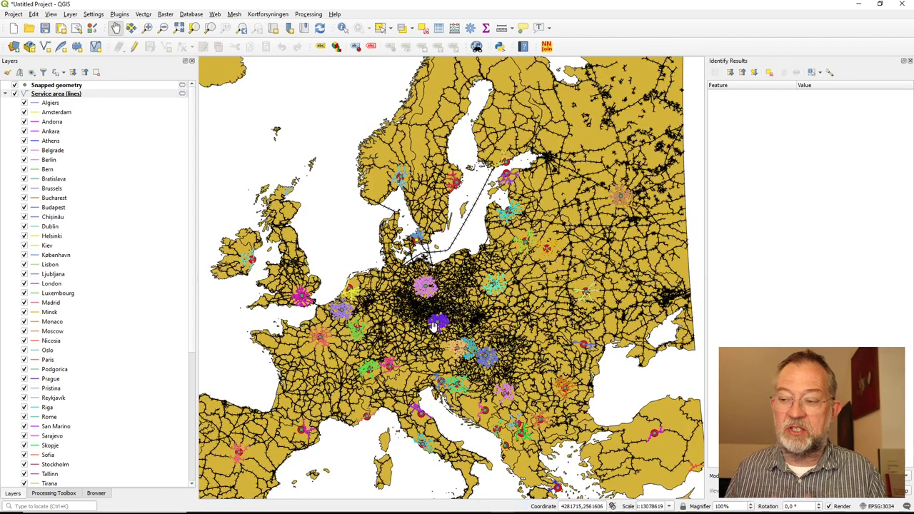